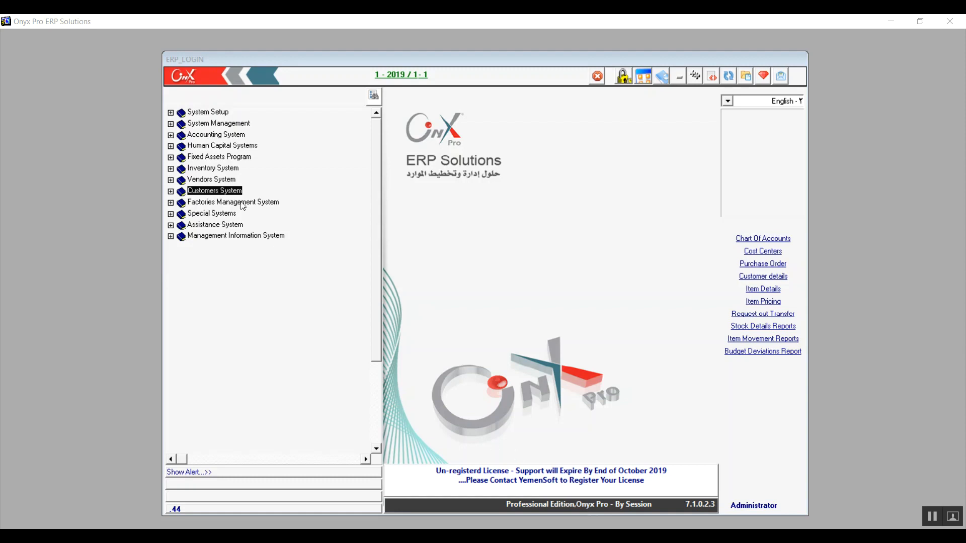
# - Open the Customer Types screen from the Setup section of the Accounts Receivable System in the Customers System
pyautogui.click(171, 191)
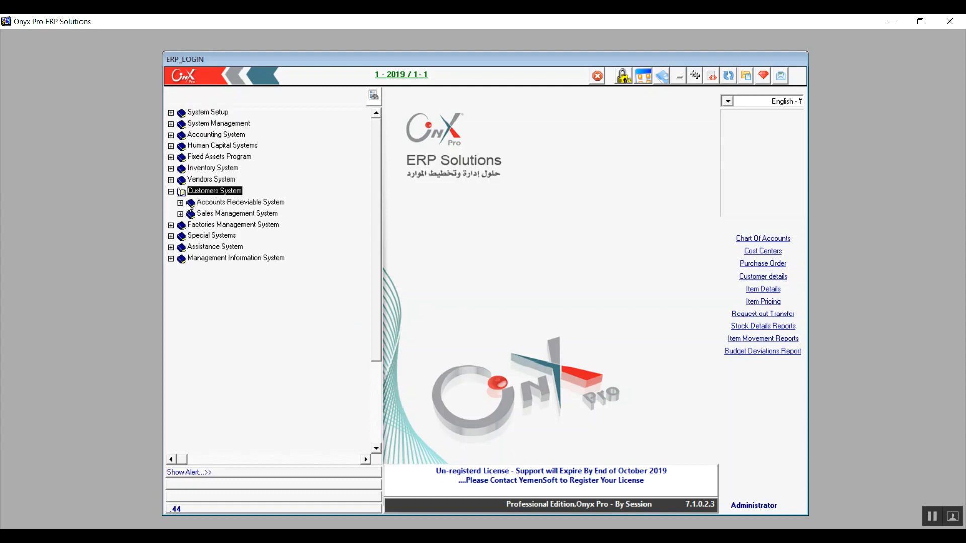
pyautogui.click(208, 203)
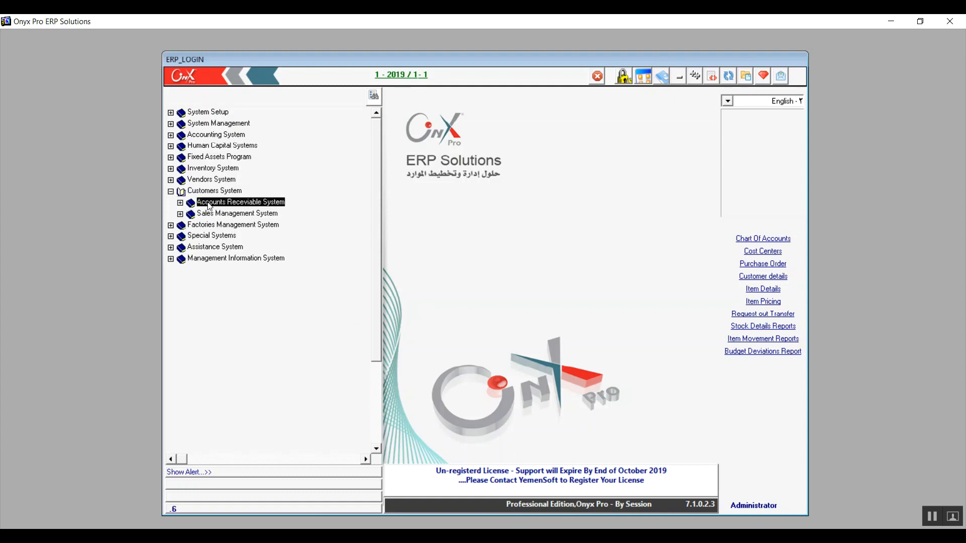
pyautogui.click(180, 203)
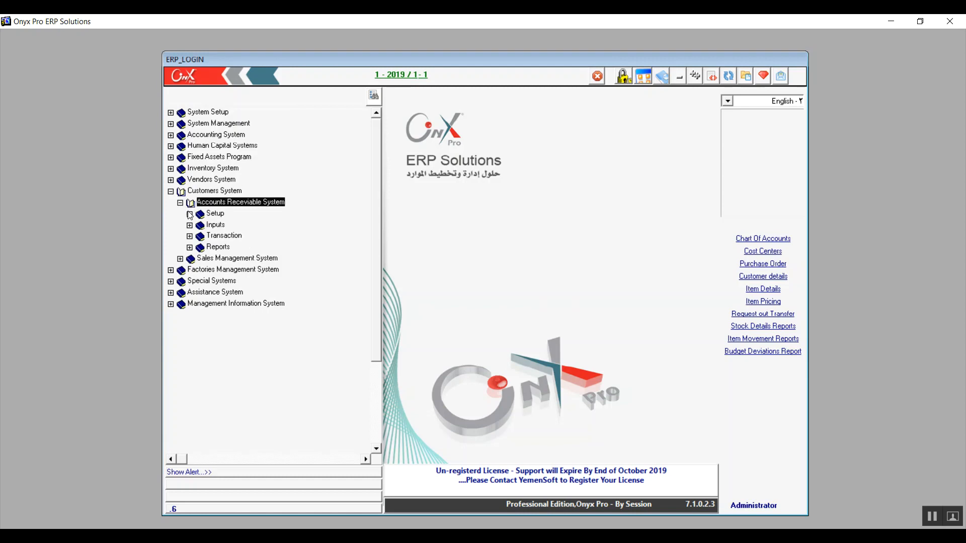
pyautogui.click(191, 214)
pyautogui.click(222, 228)
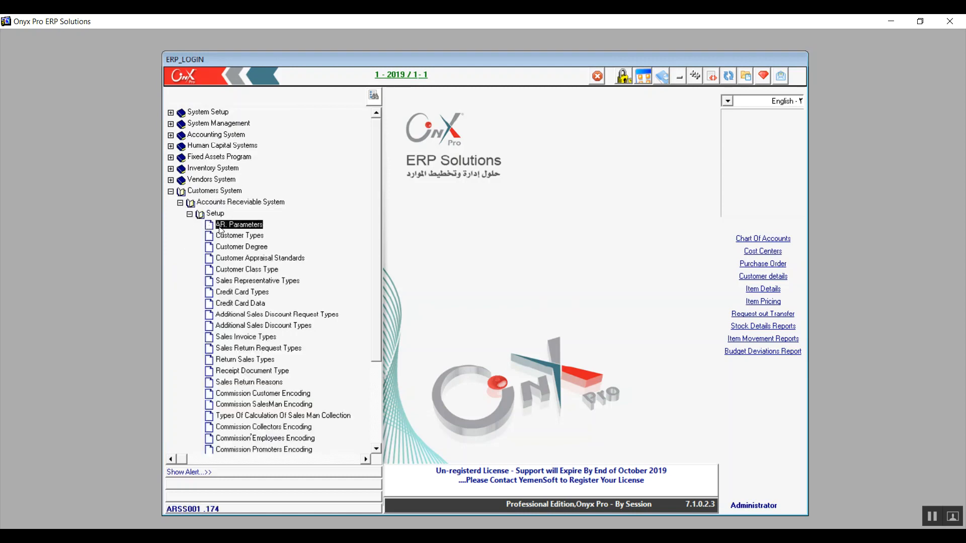
pyautogui.click(228, 236)
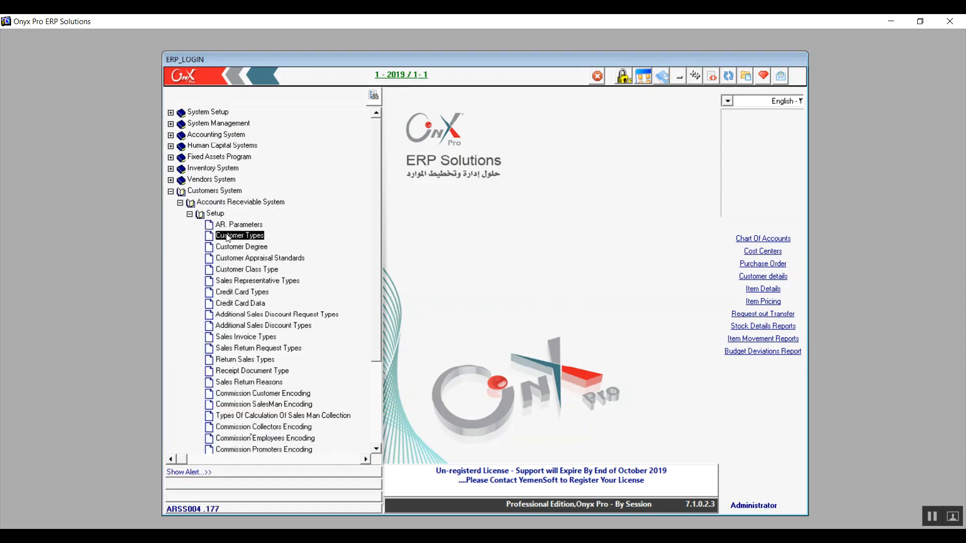
pyautogui.doubleClick(228, 237)
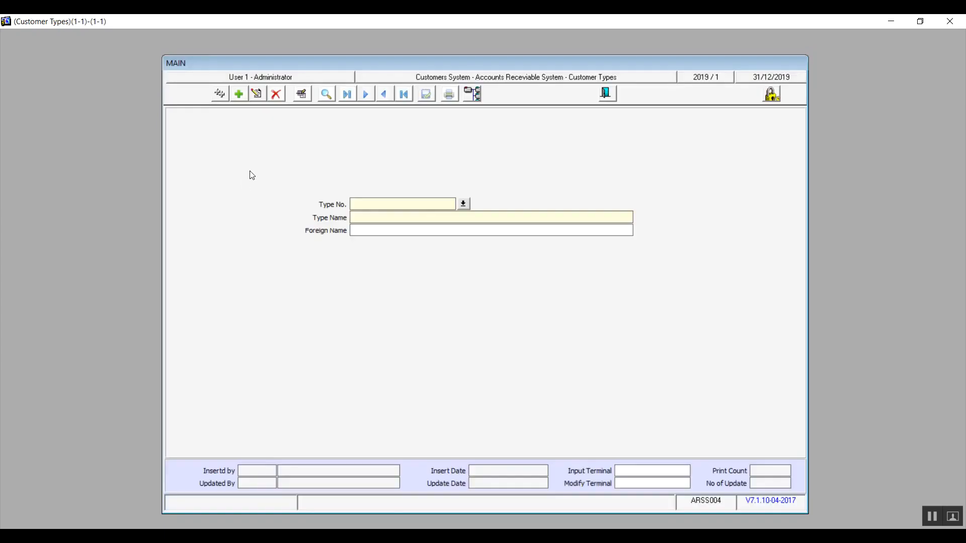
# - Review the Customer Types screen by displaying the Local customers record and a blank new type entry
pyautogui.click(327, 95)
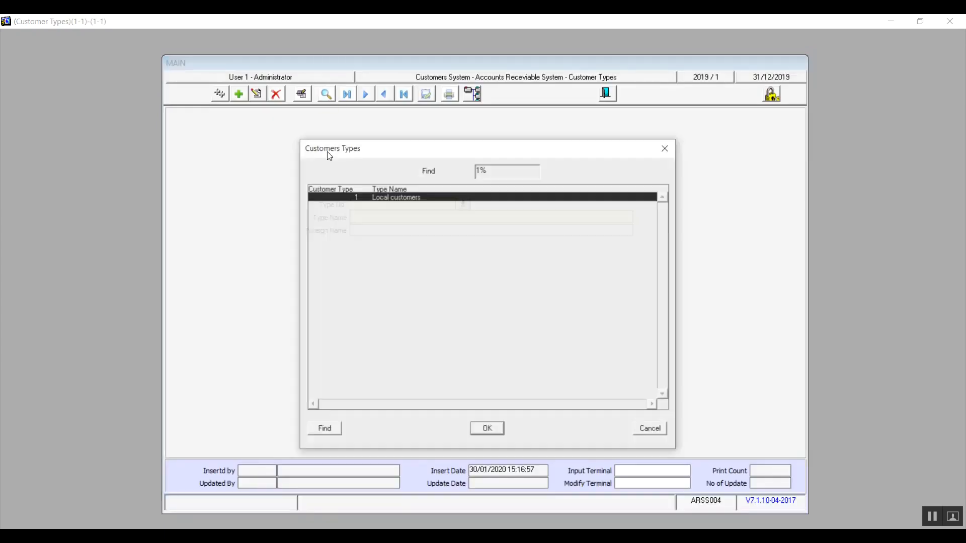
pyautogui.doubleClick(332, 198)
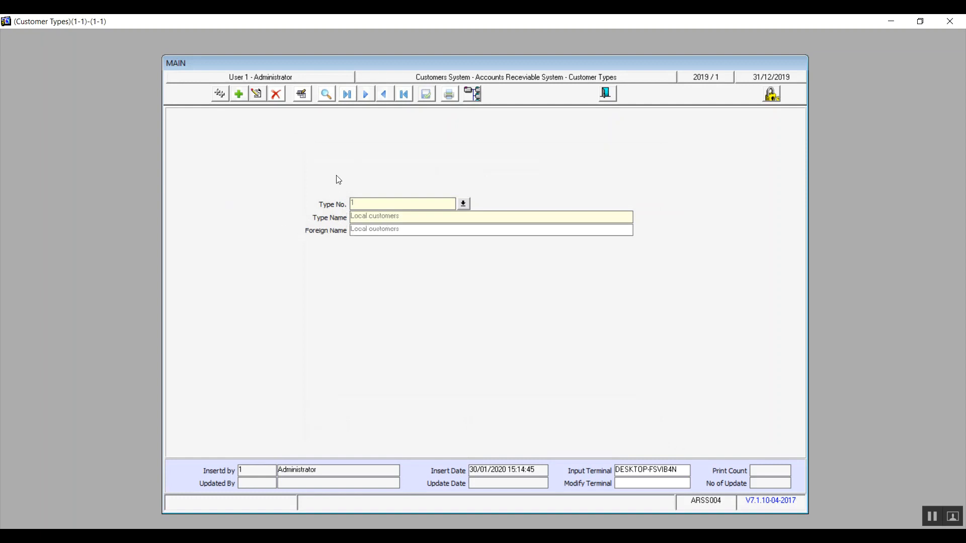
pyautogui.click(240, 95)
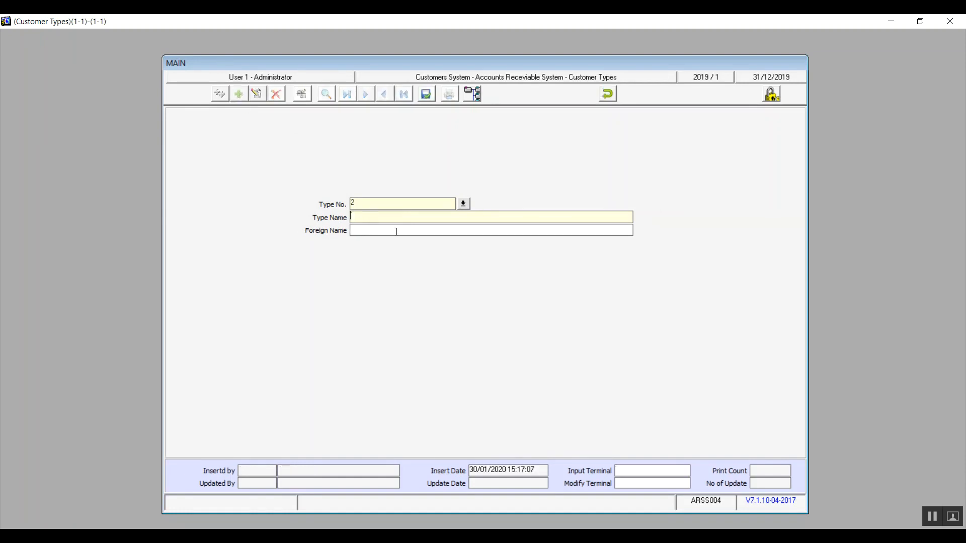
pyautogui.click(607, 95)
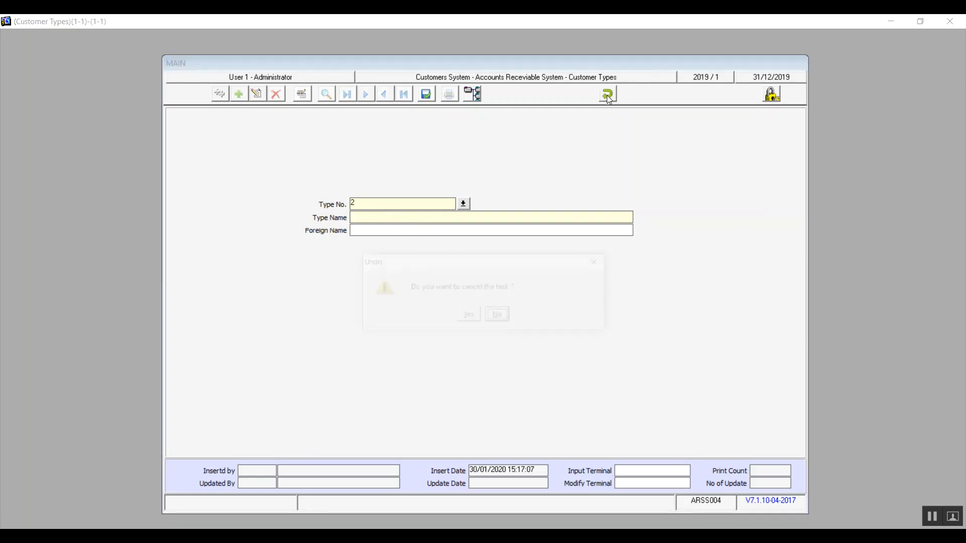
pyautogui.click(470, 318)
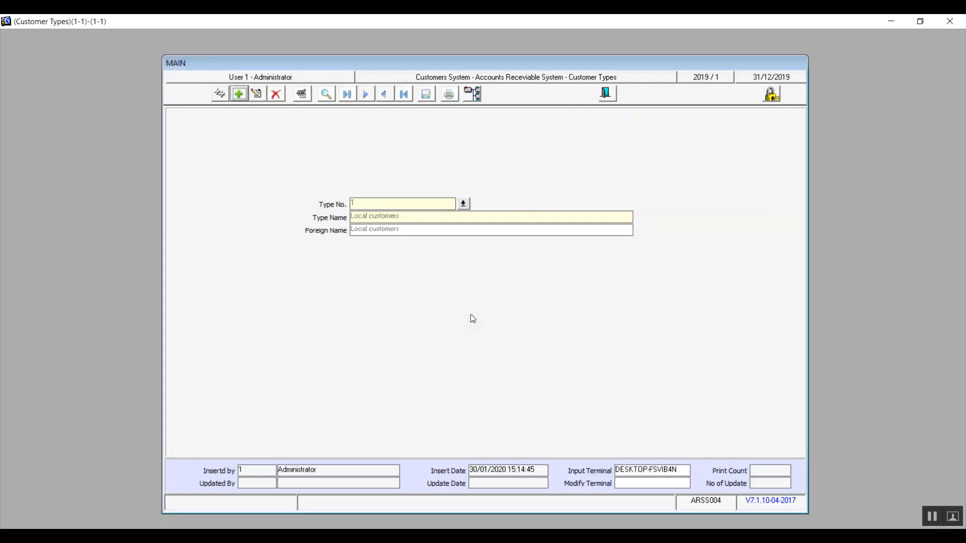
pyautogui.click(615, 99)
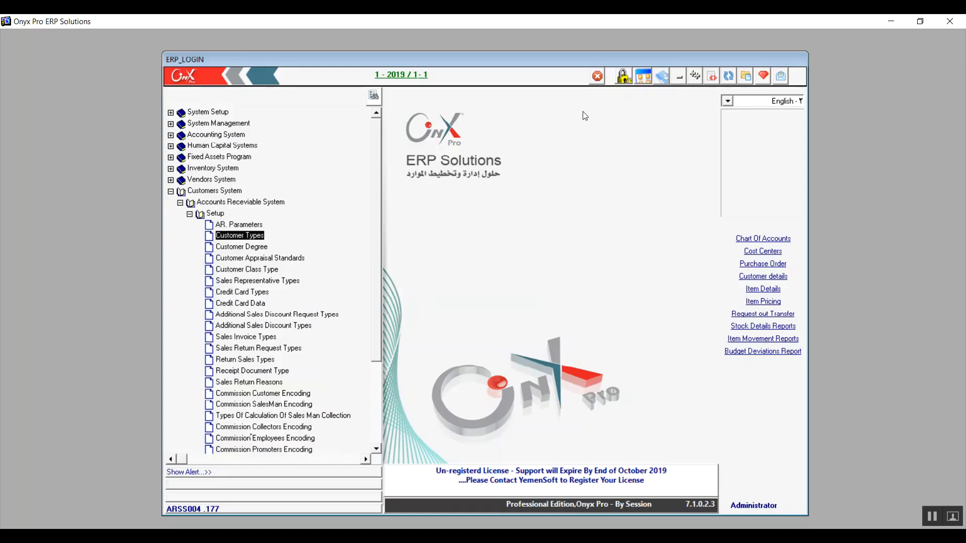
# - Review the Customer Degree screen, including a blank new degree entry and the Excellent degree's appraisal criteria
pyautogui.click(256, 248)
pyautogui.doubleClick(255, 249)
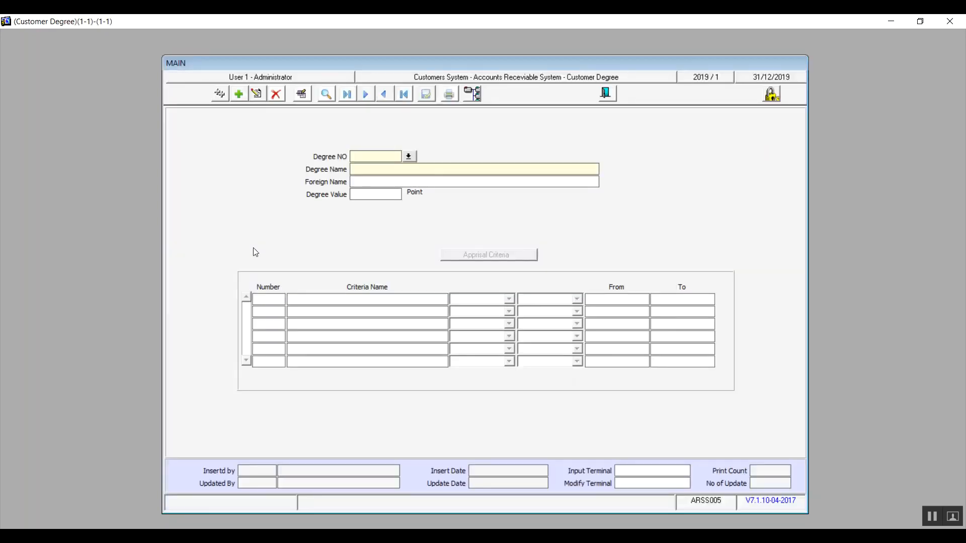
pyautogui.click(239, 94)
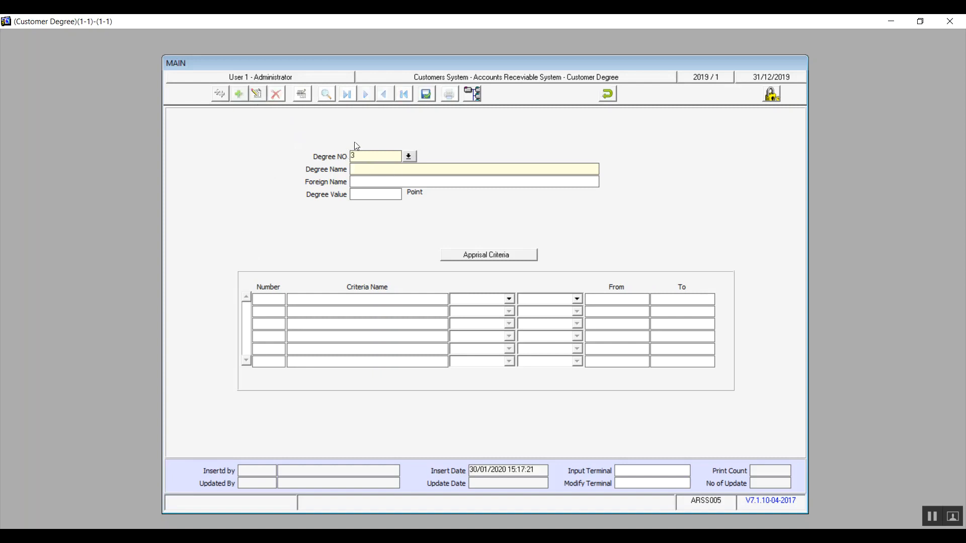
pyautogui.click(609, 95)
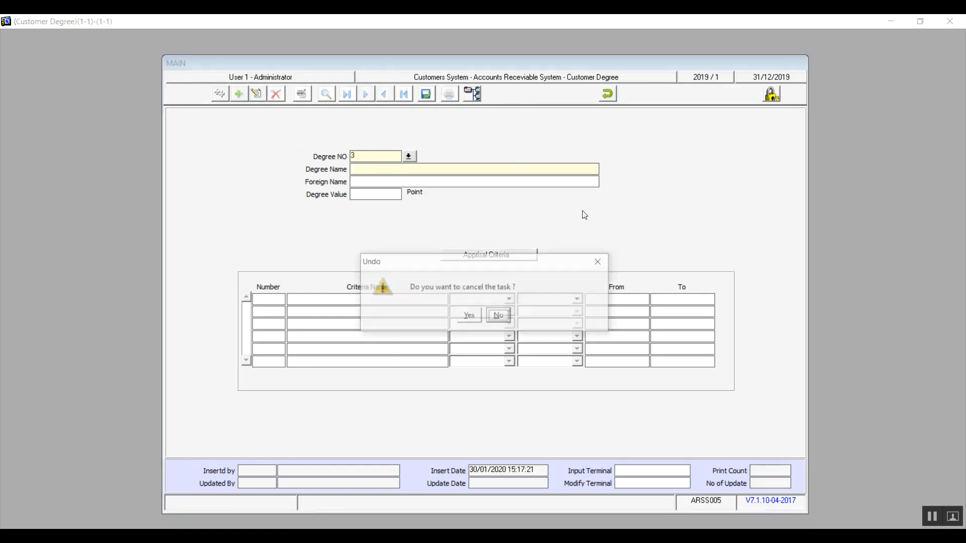
pyautogui.click(469, 317)
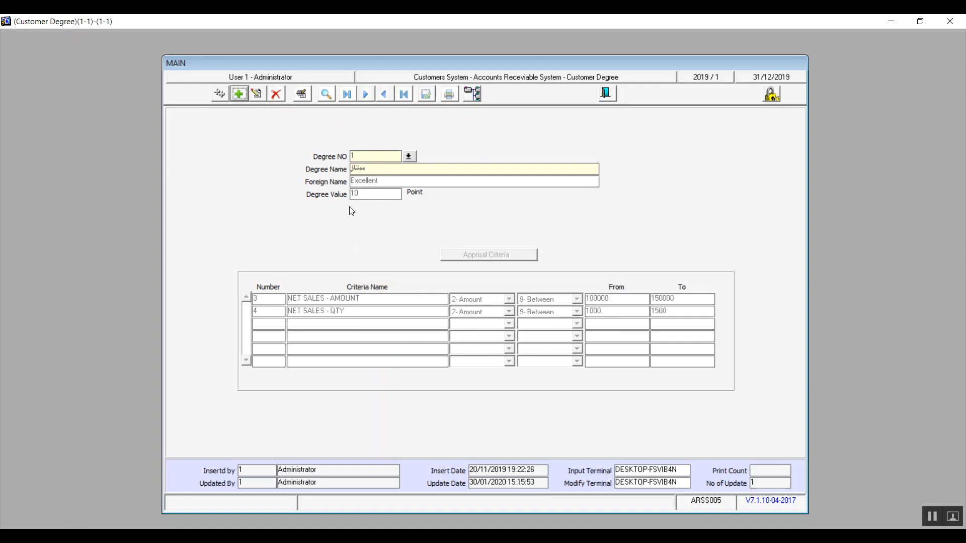
pyautogui.click(611, 95)
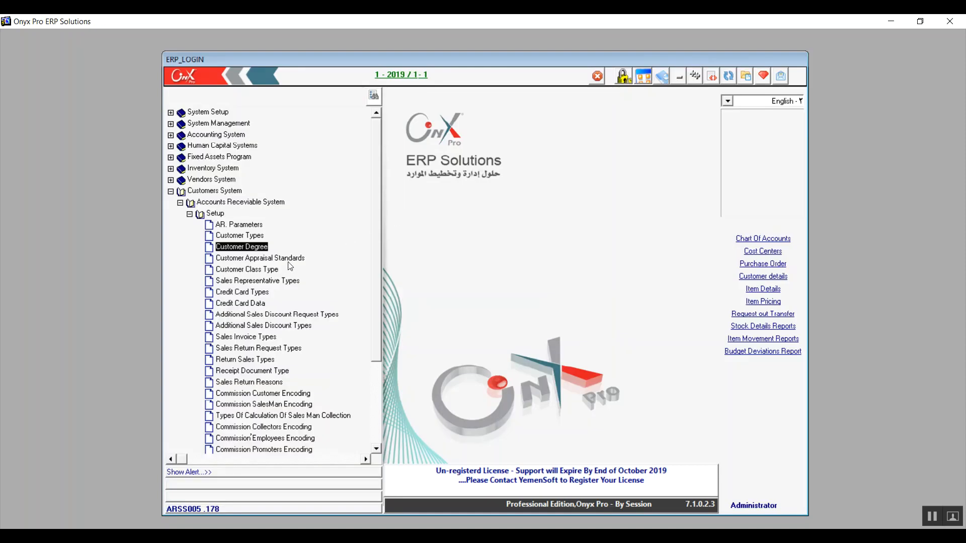
# - Add and save a customer class type with classification name A and foreign name A
pyautogui.click(286, 259)
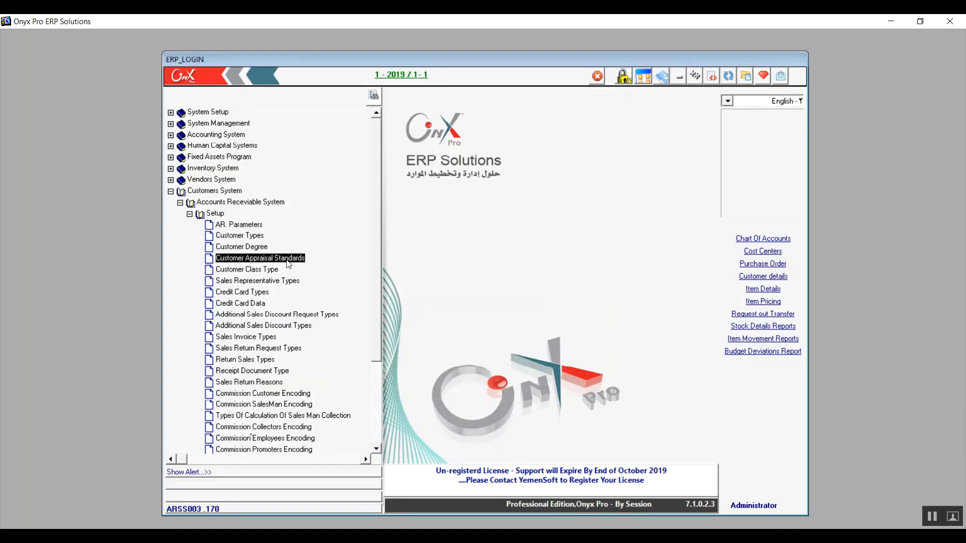
pyautogui.doubleClick(270, 271)
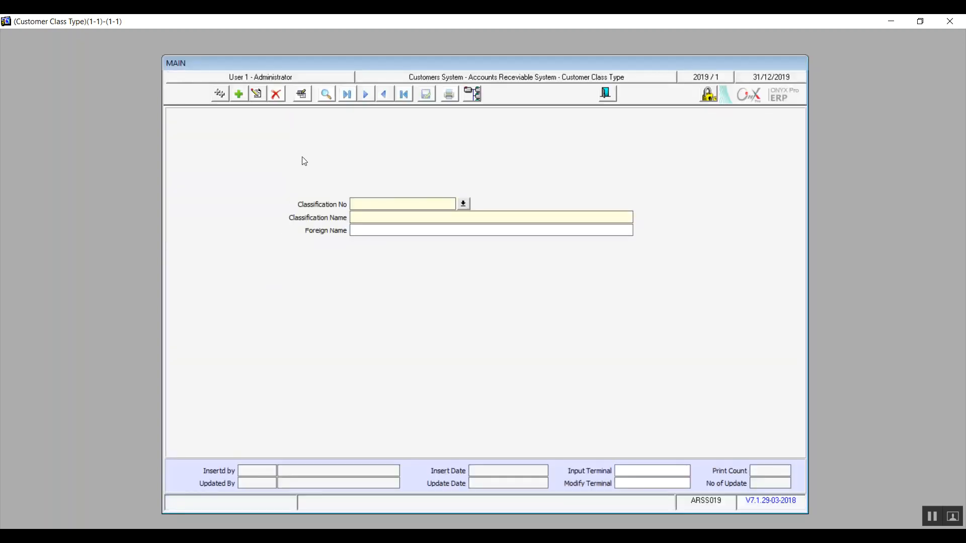
pyautogui.click(326, 94)
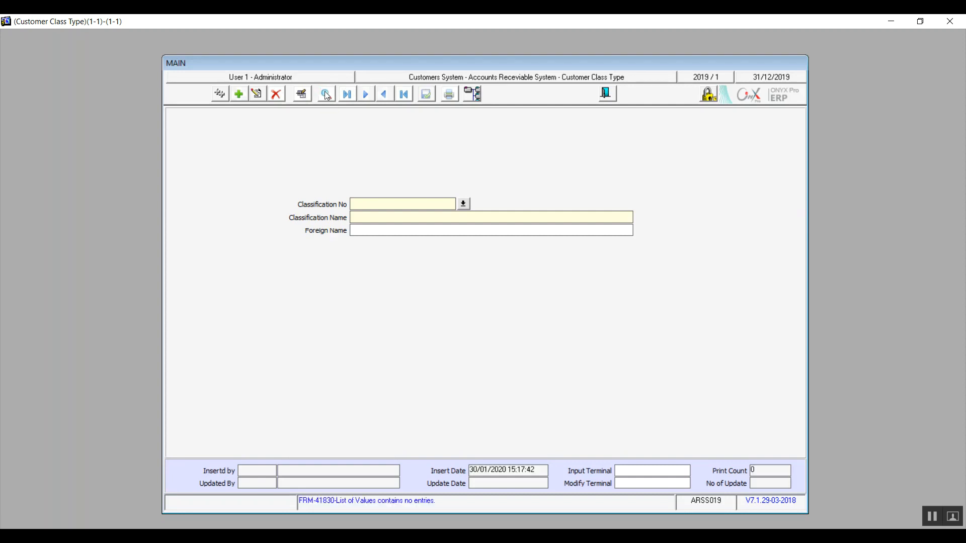
pyautogui.click(239, 95)
pyautogui.write('A')
pyautogui.press('Tab')
pyautogui.write('A')
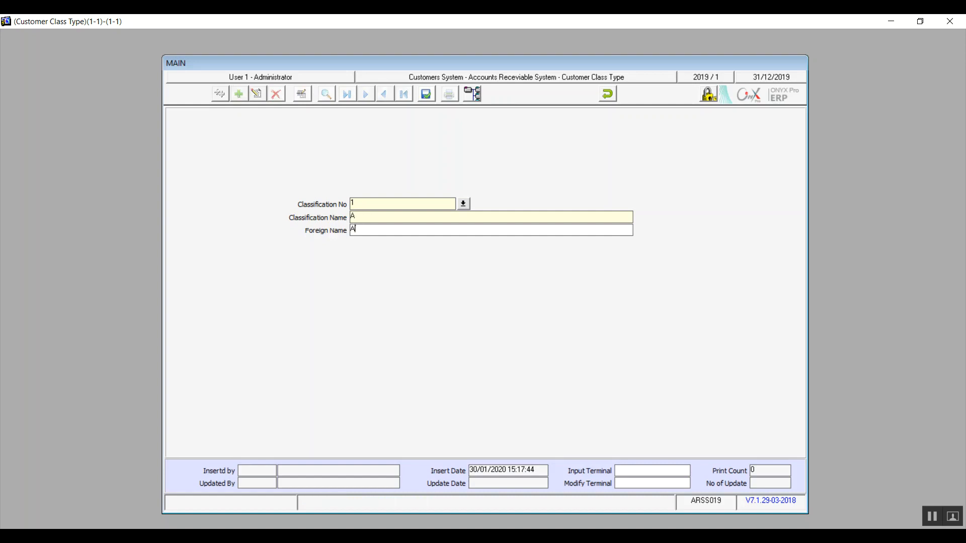
pyautogui.click(429, 97)
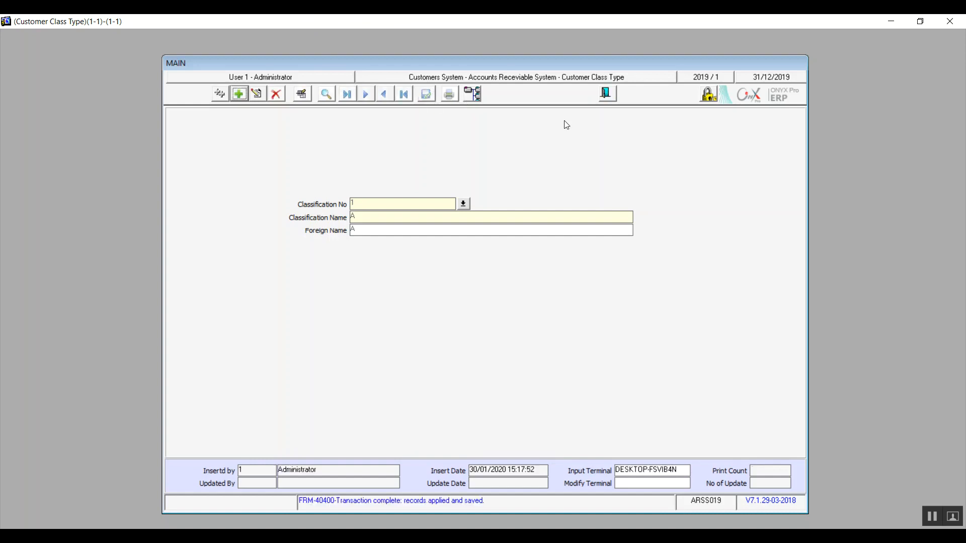
pyautogui.click(608, 93)
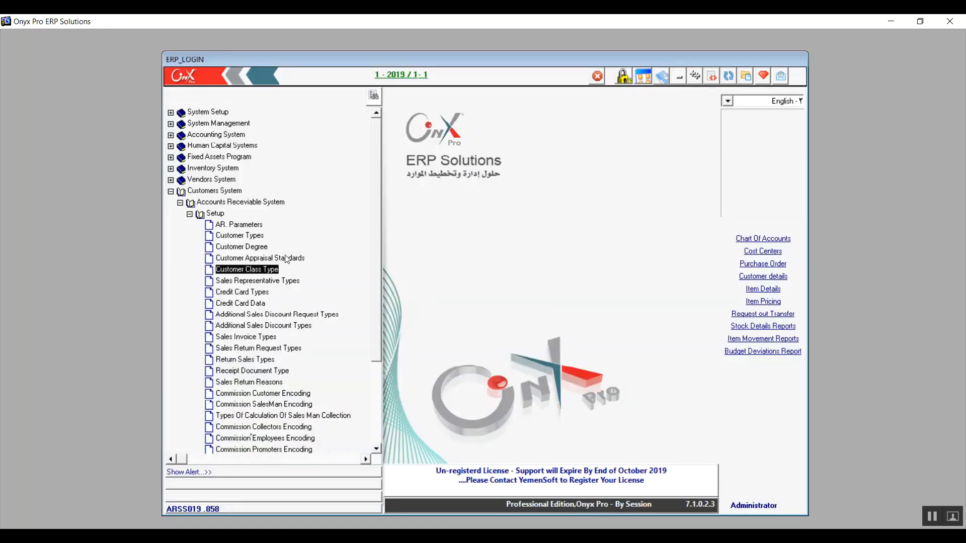
# - Open the Sales Representative Types screen and display the existing representative type 1
pyautogui.doubleClick(249, 283)
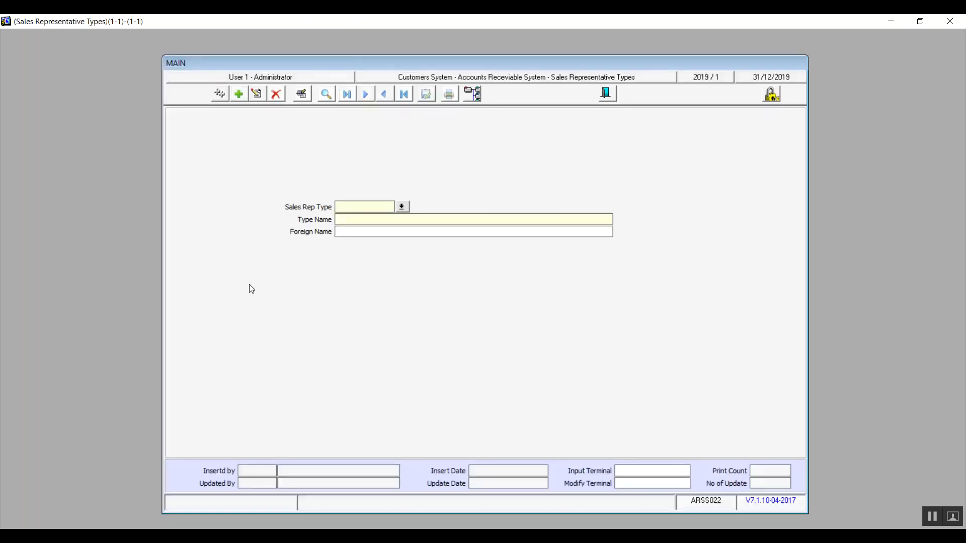
pyautogui.click(329, 96)
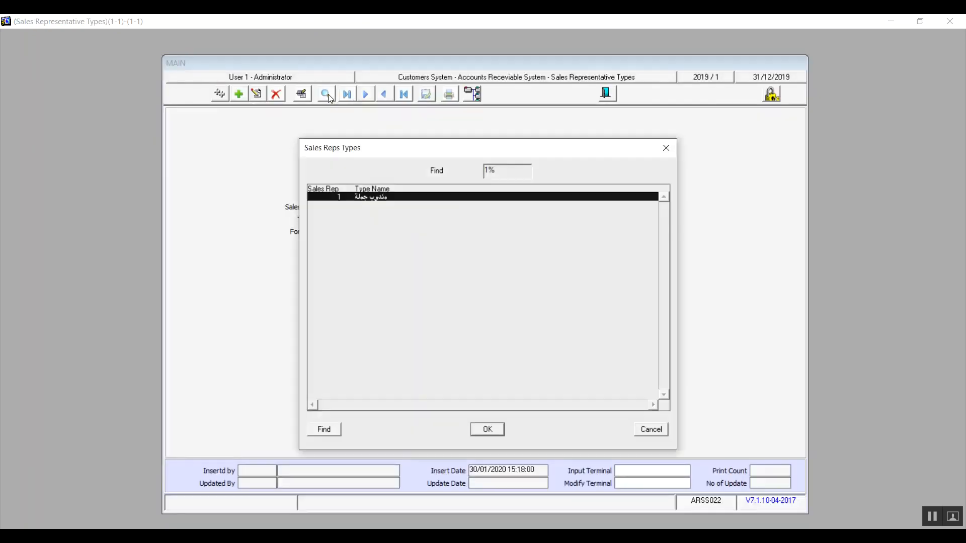
pyautogui.doubleClick(383, 201)
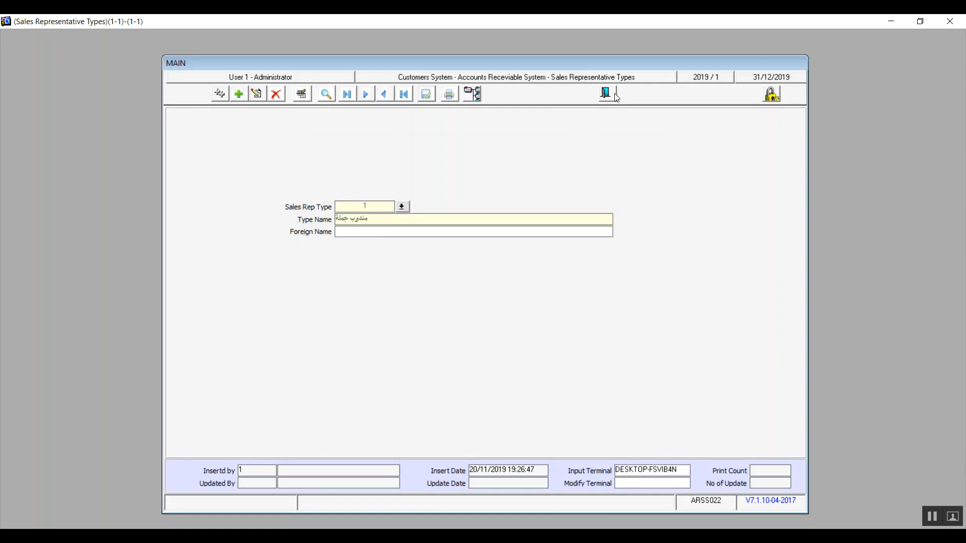
# - Add and save a new sales representative type with "R type 1" as both type name and foreign name
pyautogui.click(237, 95)
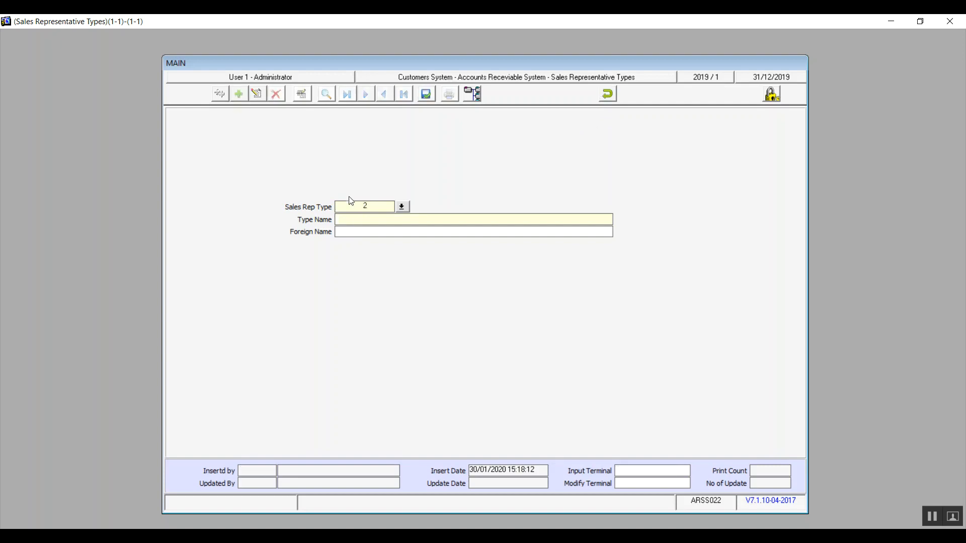
pyautogui.write('R type 1')
pyautogui.hotkey('shift', 'Left')
pyautogui.hotkey('shift', 'Left')
pyautogui.hotkey('shift', 'Left')
pyautogui.hotkey('shift', 'Left')
pyautogui.hotkey('shift', 'Left')
pyautogui.hotkey('shift', 'Left')
pyautogui.hotkey('shift', 'Left')
pyautogui.hotkey('ctrl', 'c')
pyautogui.press('Tab')
pyautogui.hotkey('ctrl', 'v')
pyautogui.click(426, 94)
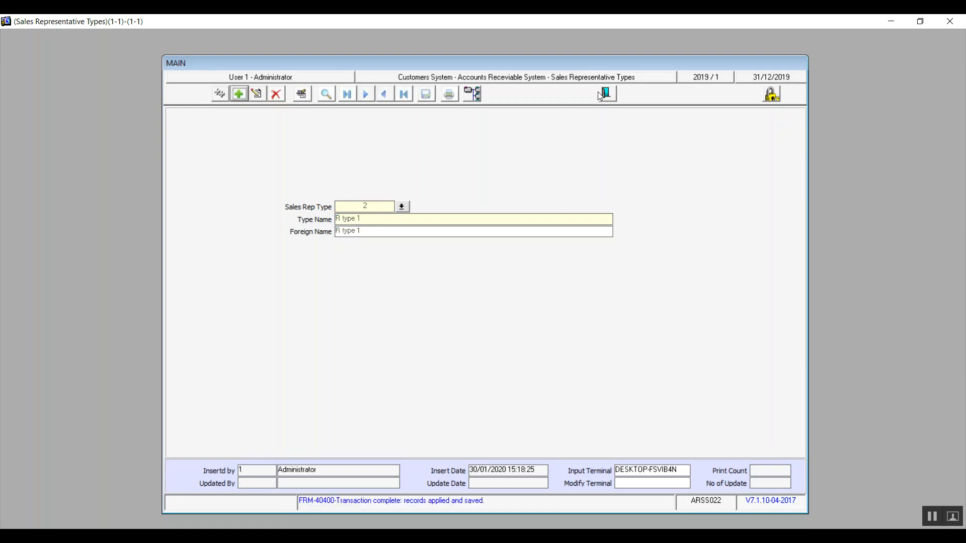
pyautogui.click(606, 93)
# - Open the Credit Card Types screen and display the existing Credit Card record
pyautogui.click(257, 293)
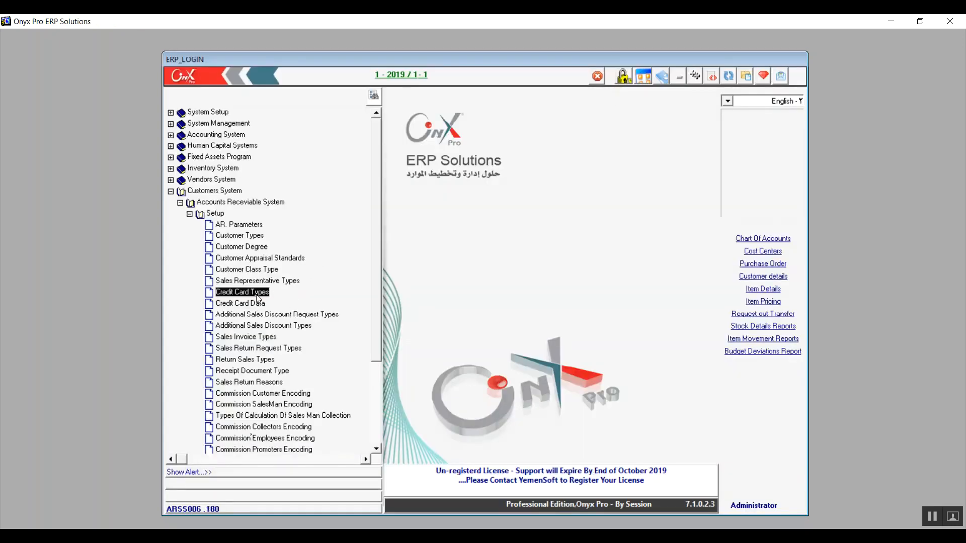
pyautogui.doubleClick(256, 294)
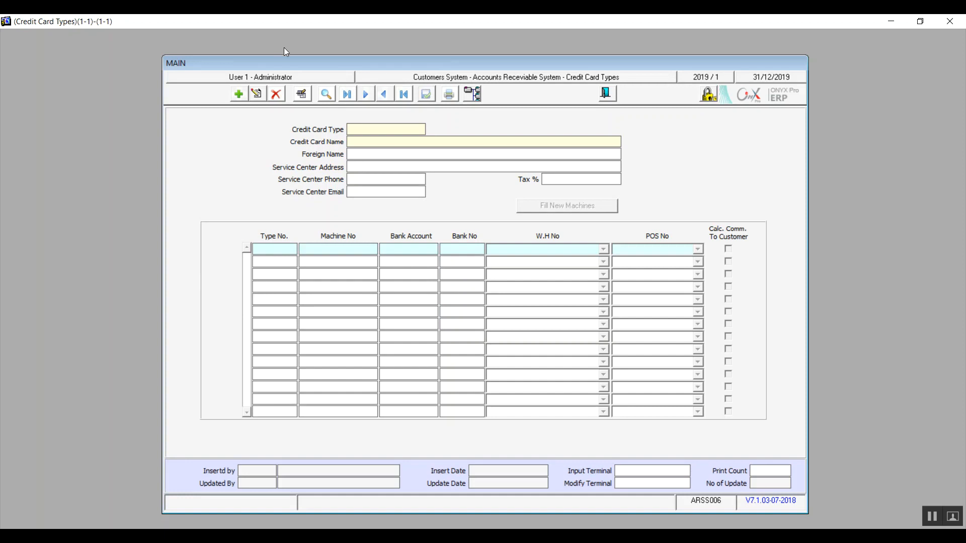
pyautogui.click(239, 95)
pyautogui.click(326, 94)
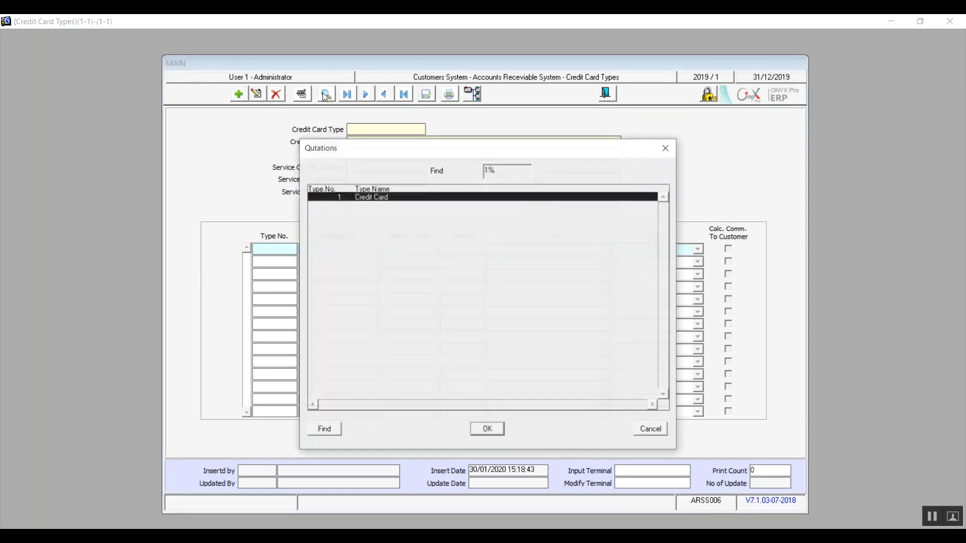
pyautogui.doubleClick(368, 199)
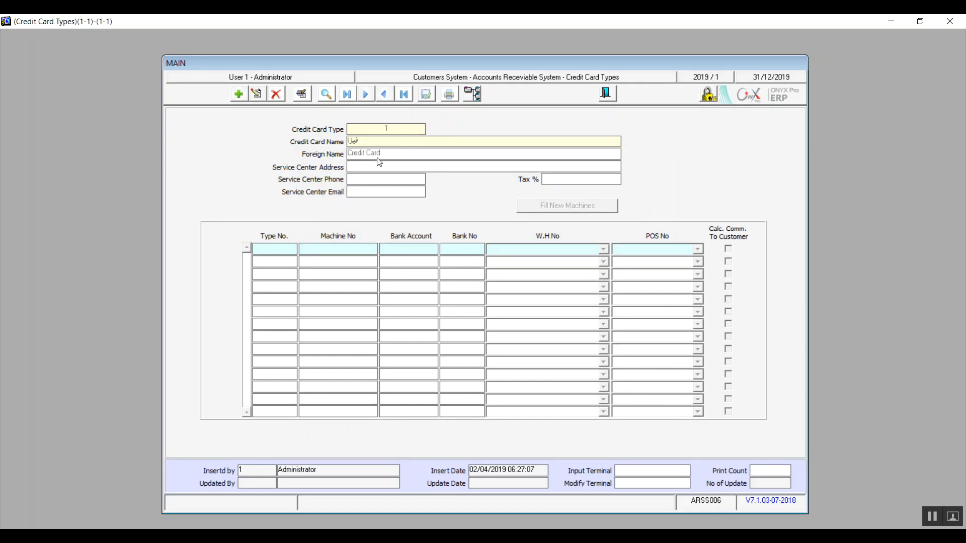
# - Start a new credit card type record and enter Visa as the credit card name
pyautogui.click(239, 94)
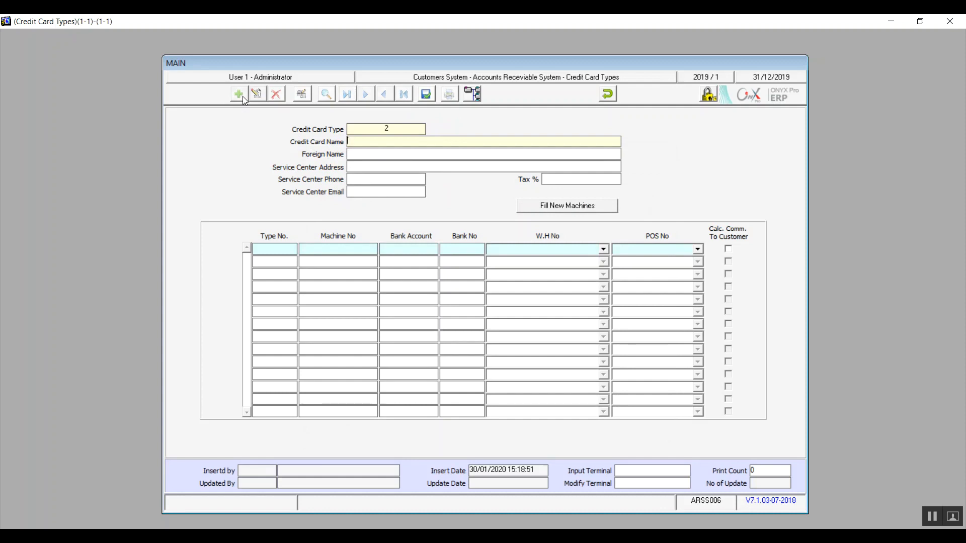
pyautogui.write('Vesa')
pyautogui.press('BackSpace')
pyautogui.press('BackSpace')
pyautogui.press('BackSpace')
pyautogui.write('isa')
pyautogui.hotkey('shift', 'Left')
pyautogui.hotkey('shift', 'Left')
pyautogui.hotkey('shift', 'Left')
pyautogui.hotkey('shift', 'Left')
pyautogui.press('Left')
# - Enter Visa as the foreign name of the new credit card type
pyautogui.press('Tab')
pyautogui.write('R type 1')
pyautogui.press('BackSpace')
pyautogui.press('BackSpace')
pyautogui.press('BackSpace')
pyautogui.press('BackSpace')
pyautogui.press('BackSpace')
pyautogui.press('BackSpace')
pyautogui.press('BackSpace')
pyautogui.press('BackSpace')
pyautogui.write('Visa')
# - Go over the service center phone, tax and new machines options, and try to save the Visa credit card type
pyautogui.click(372, 183)
pyautogui.click(573, 181)
pyautogui.click(559, 210)
pyautogui.click(425, 93)
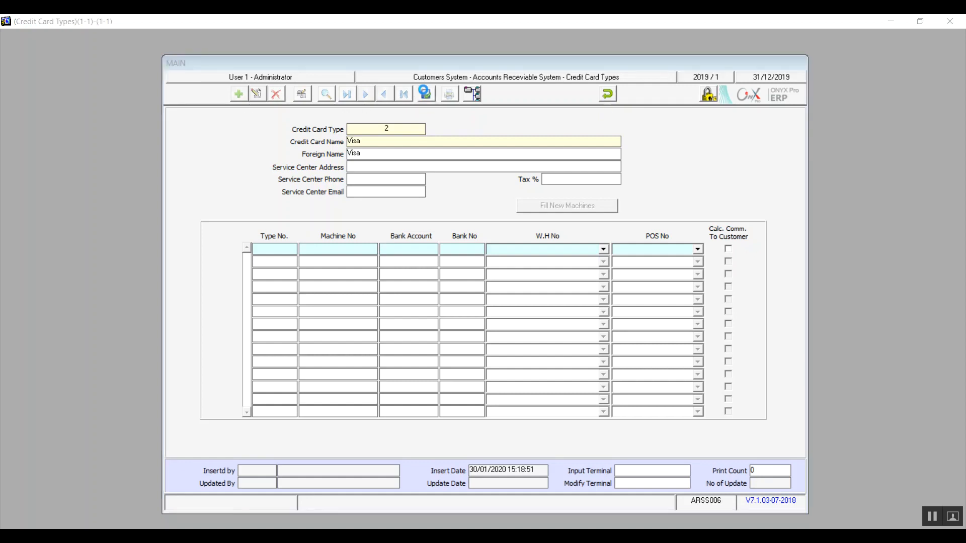
pyautogui.click(482, 314)
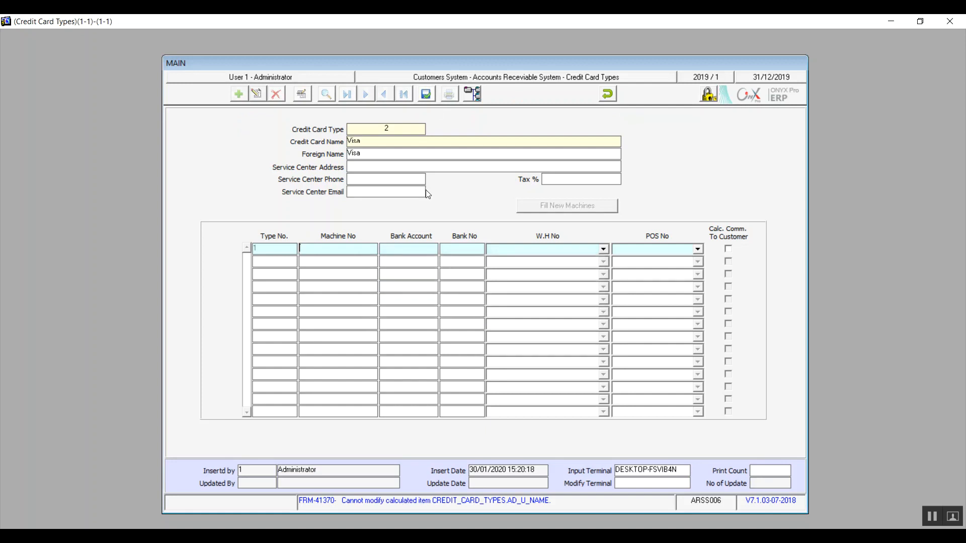
# - Discard the unsaved Visa credit card type and close the Credit Card Types screen
pyautogui.click(608, 94)
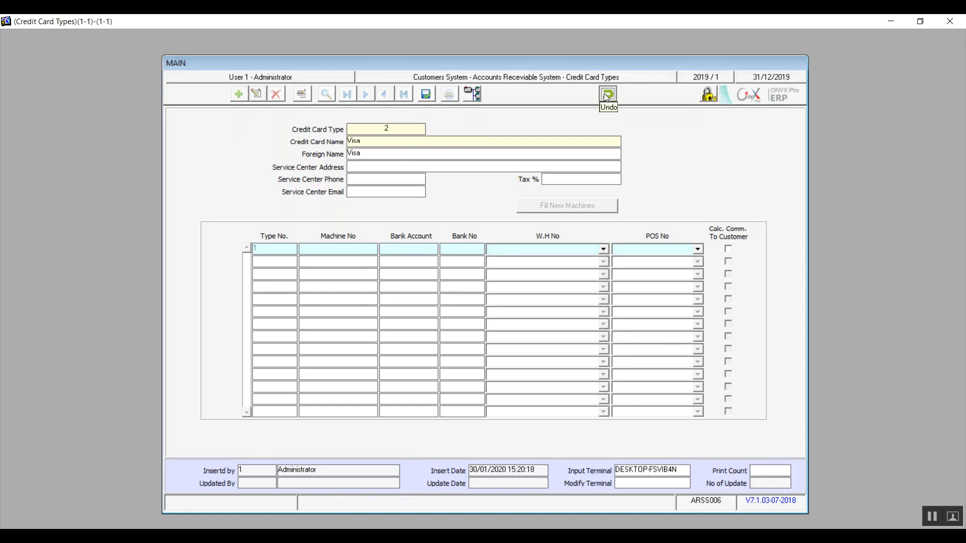
pyautogui.click(469, 316)
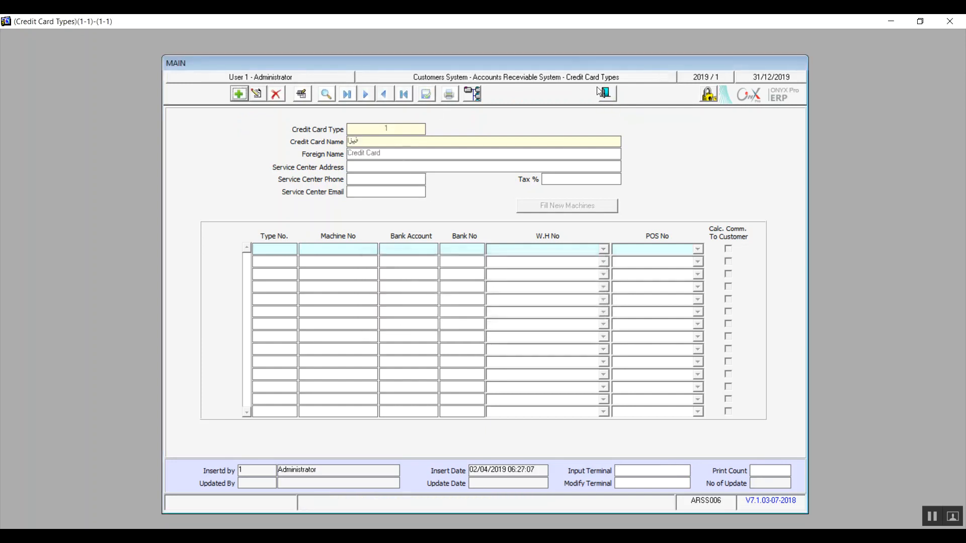
pyautogui.click(602, 94)
# - Start a new record in Credit Card Data and assign it bank number 1 with the QNB - EGP 1 account
pyautogui.doubleClick(257, 306)
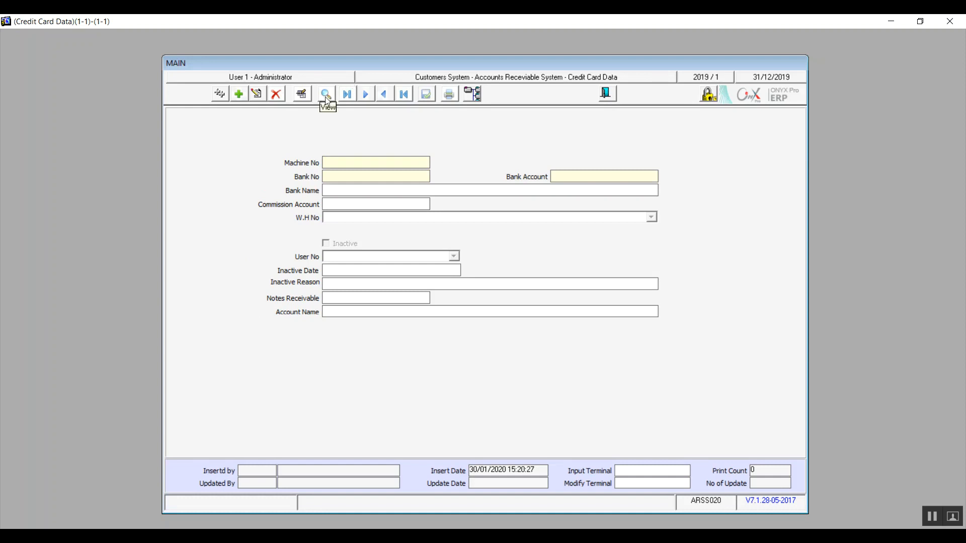
pyautogui.click(239, 94)
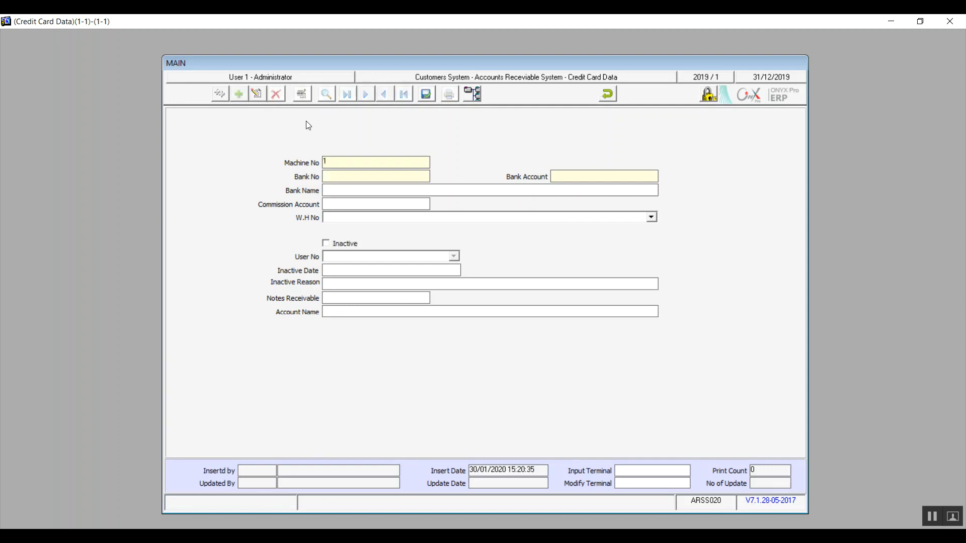
pyautogui.doubleClick(350, 178)
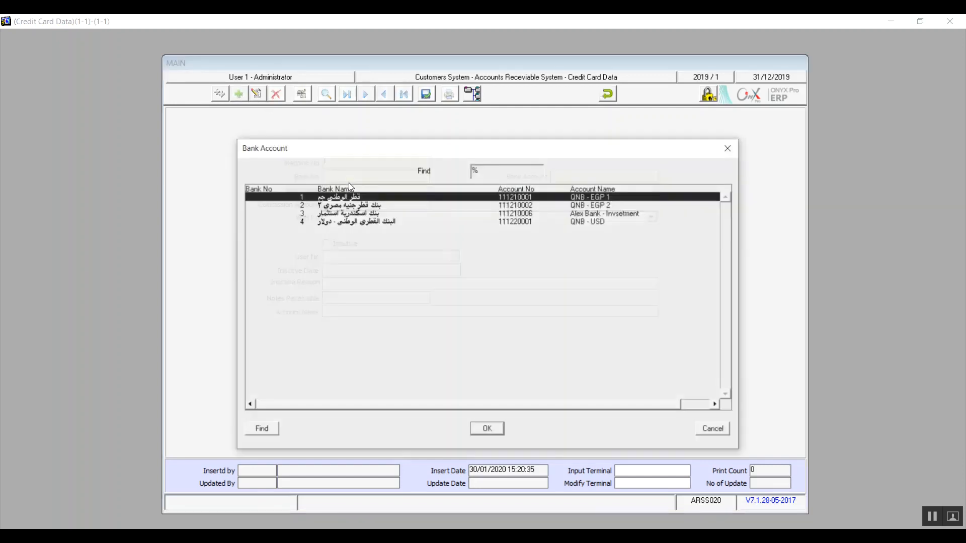
pyautogui.doubleClick(558, 198)
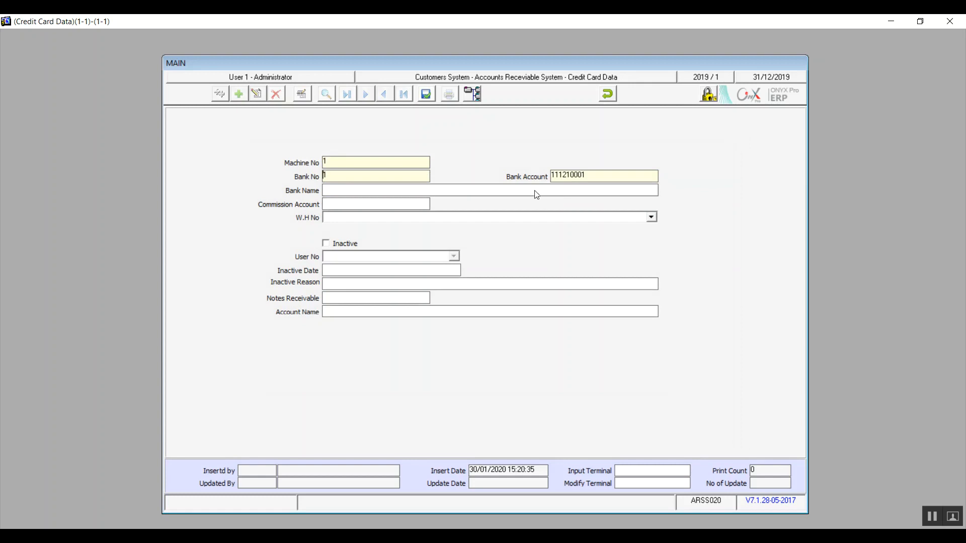
pyautogui.press('Tab')
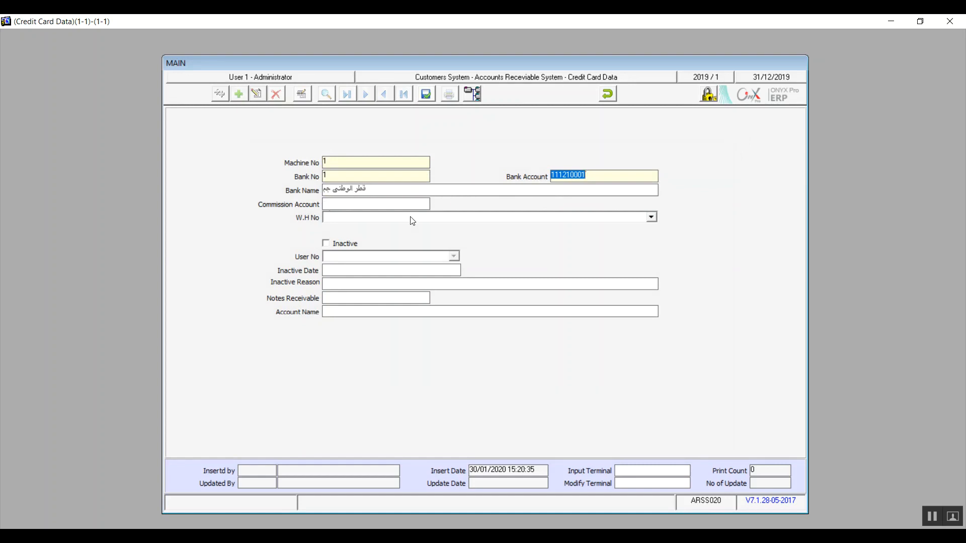
# - Set the commission account to the second QNB - EGP 1 entry in the chart of accounts
pyautogui.click(350, 206)
pyautogui.doubleClick(368, 201)
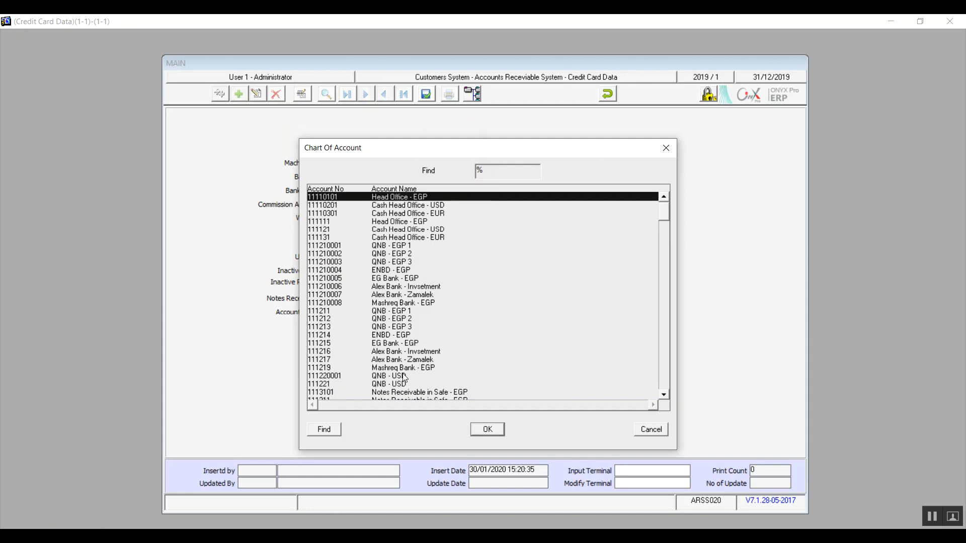
pyautogui.doubleClick(390, 312)
pyautogui.hotkey('shift', 'Tab')
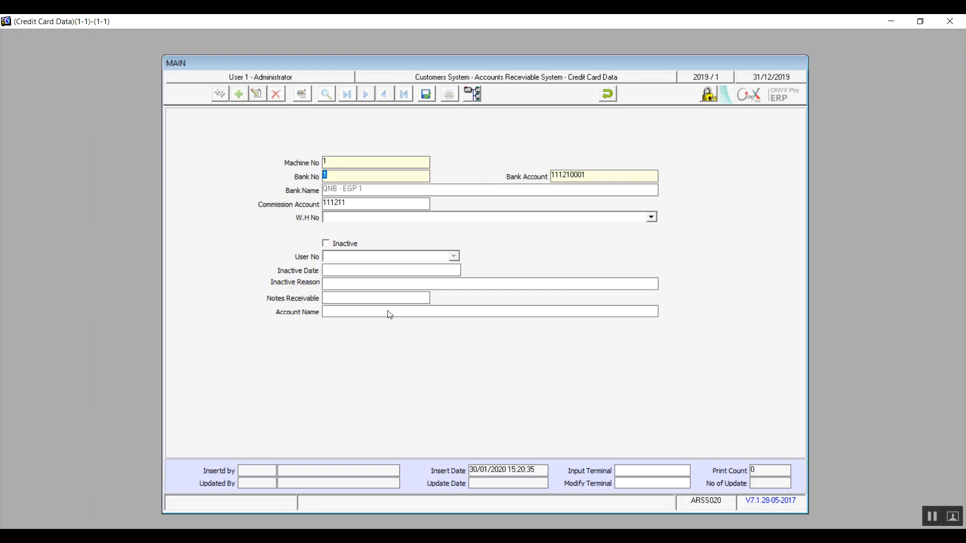
# - Go over the warehouse field, try the Inactive option with its reason field, and clear the option again
pyautogui.click(370, 218)
pyautogui.click(393, 221)
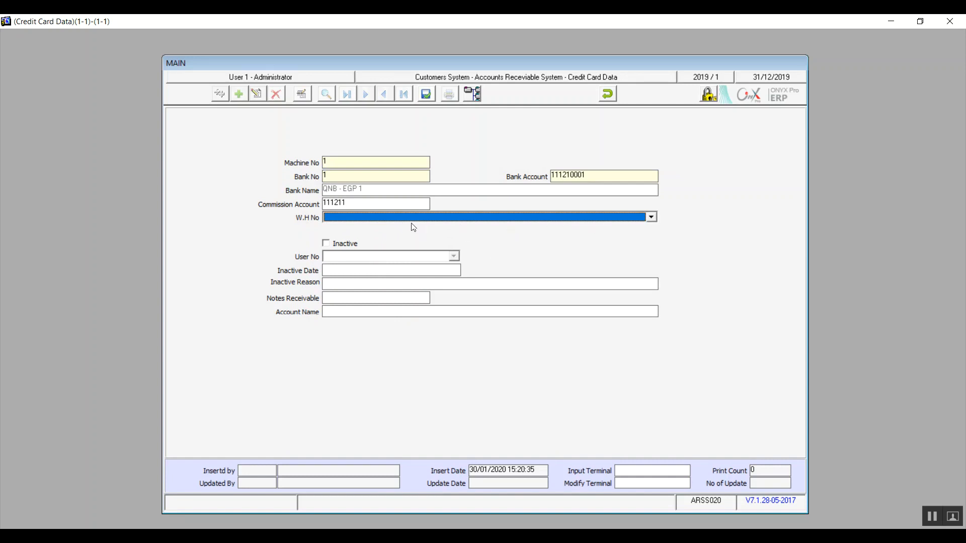
pyautogui.click(326, 244)
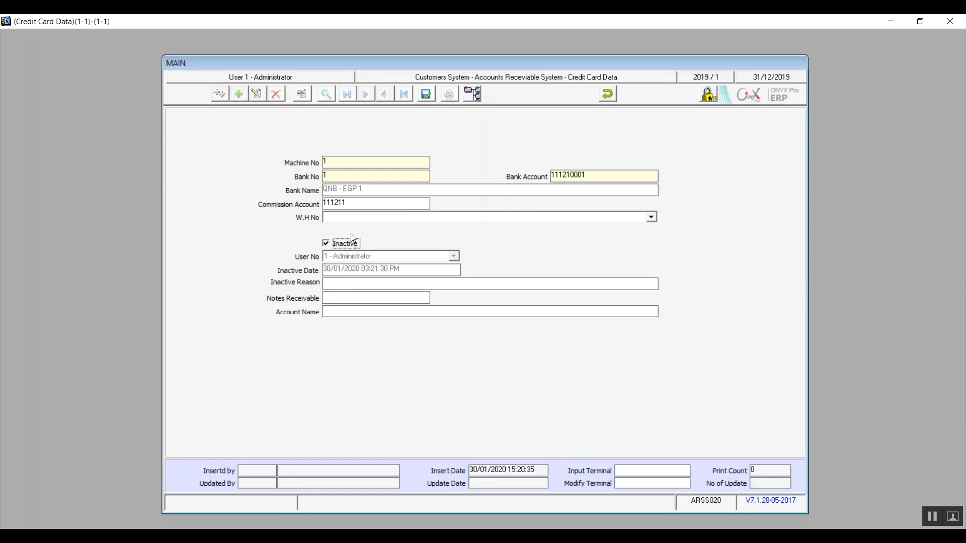
pyautogui.click(332, 284)
pyautogui.click(327, 245)
pyautogui.click(326, 245)
# - View the chart of accounts offered for Notes Receivable and leave without choosing an account
pyautogui.click(334, 301)
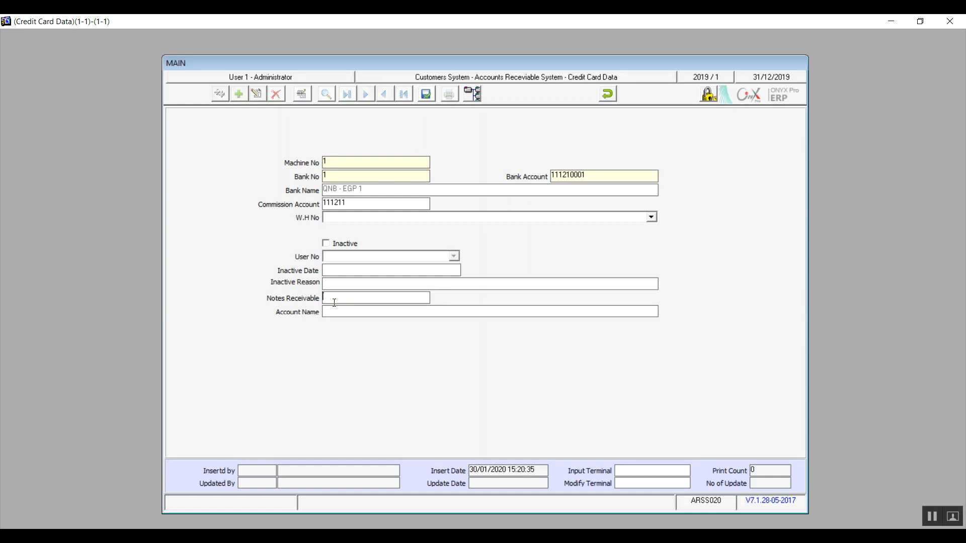
pyautogui.doubleClick(334, 302)
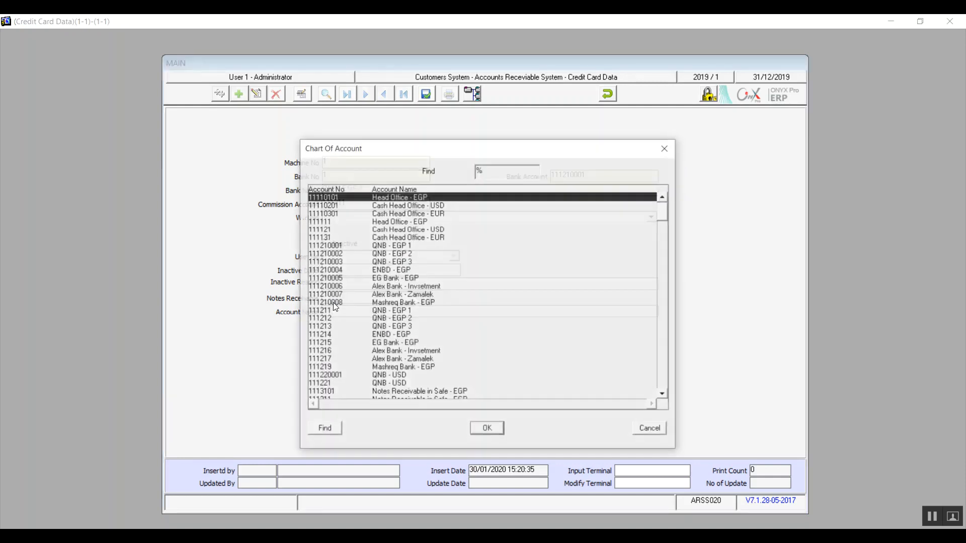
pyautogui.click(651, 436)
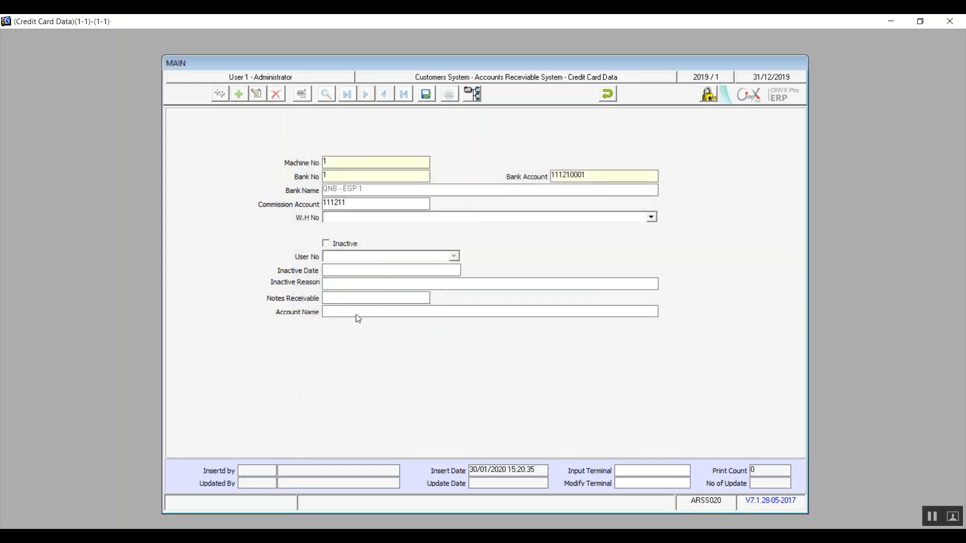
# - Save the new credit card machine record and close the Credit Card Data screen
pyautogui.click(423, 95)
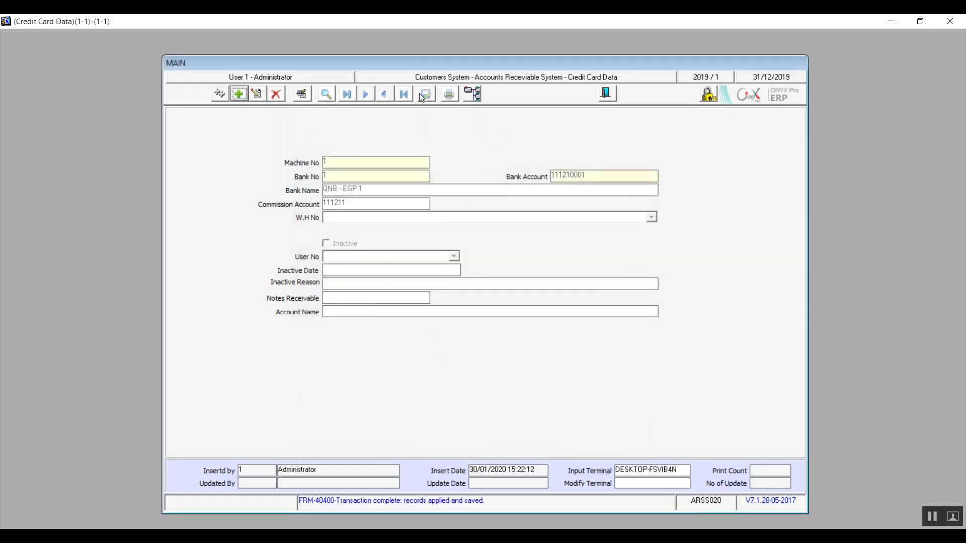
pyautogui.click(608, 93)
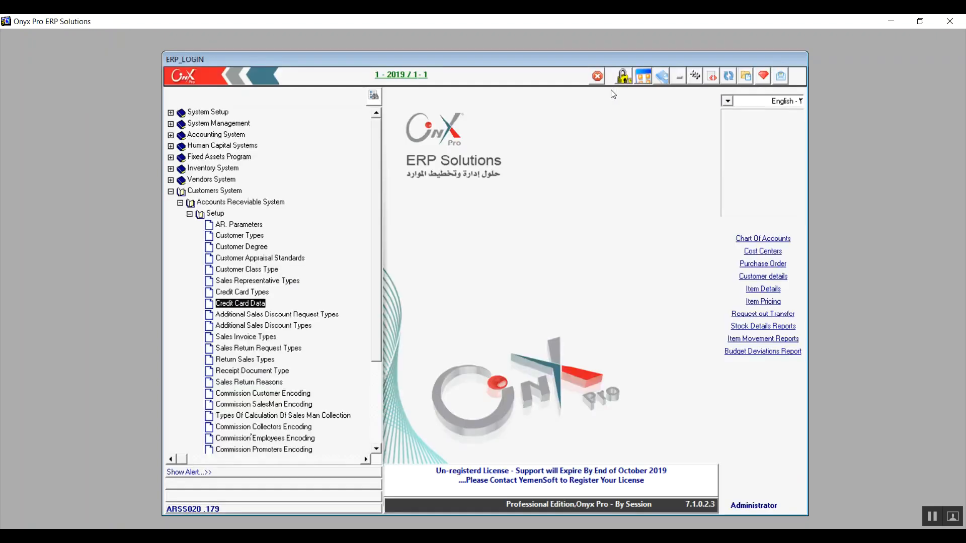
# - Add an additional sales discount request type with the type name Disc no1 and save it
pyautogui.click(261, 316)
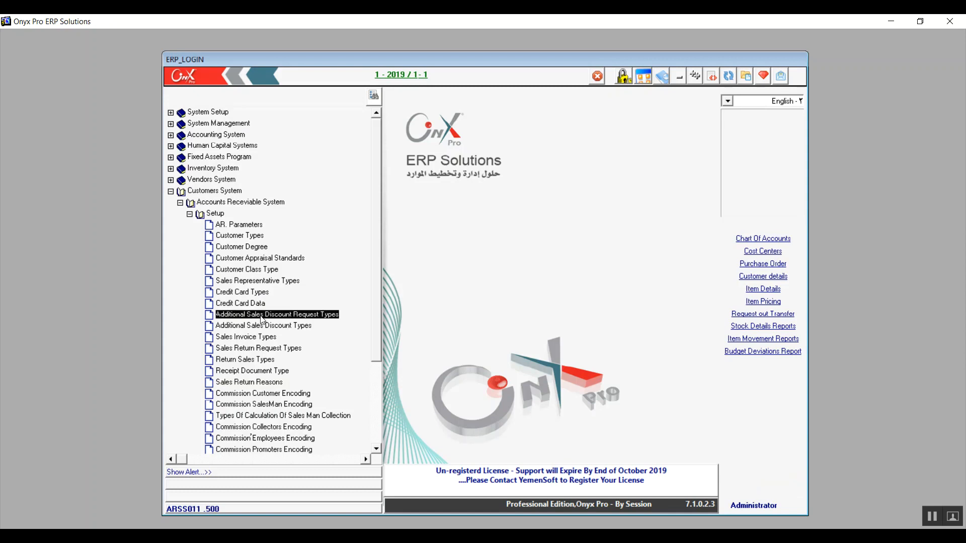
pyautogui.doubleClick(261, 316)
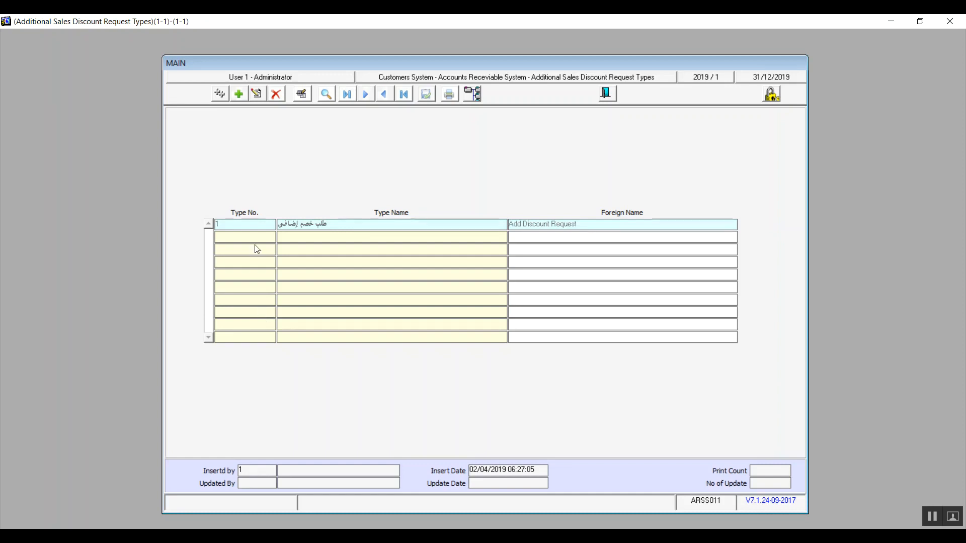
pyautogui.click(239, 92)
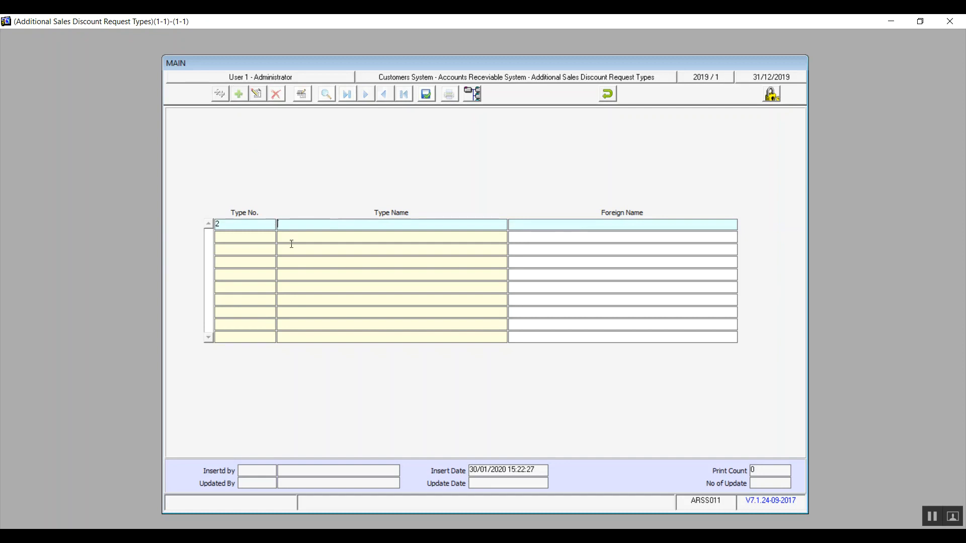
pyautogui.write('Disc no1')
pyautogui.click(426, 94)
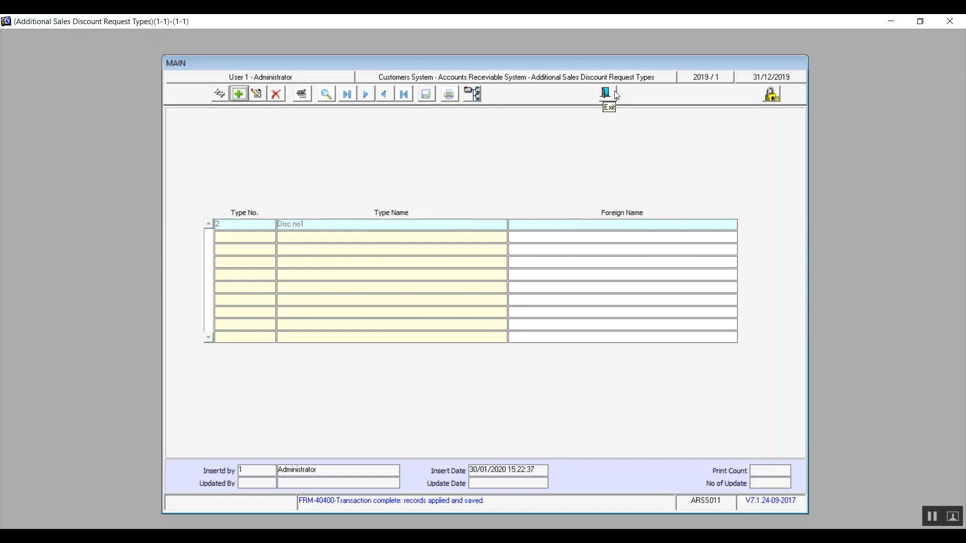
# - Edit the Disc no1 request type to copy its type name into the foreign name, save it and close the screen
pyautogui.click(257, 94)
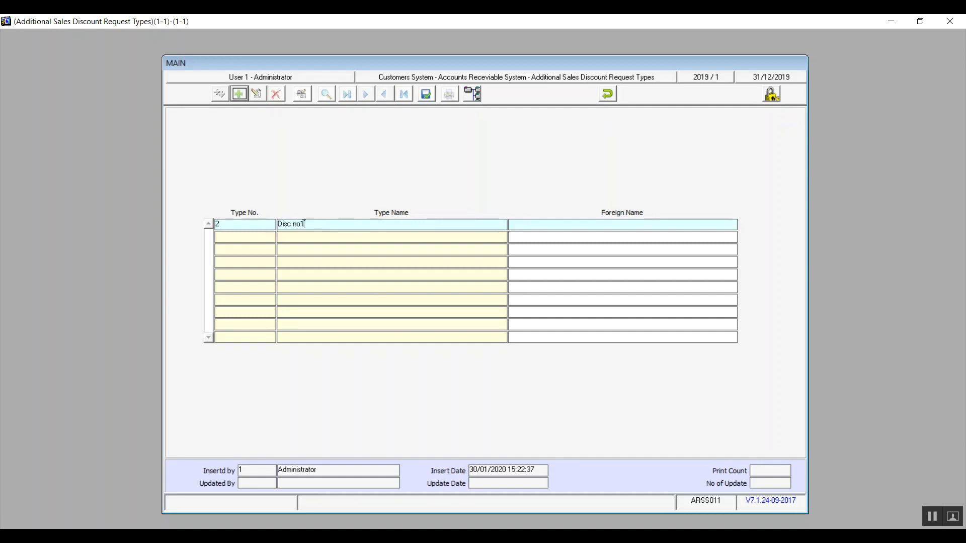
pyautogui.moveTo(305, 224); pyautogui.dragTo(280, 225)
pyautogui.hotkey('ctrl', 'c')
pyautogui.press('Tab')
pyautogui.hotkey('ctrl', 'v')
pyautogui.click(426, 97)
pyautogui.click(611, 97)
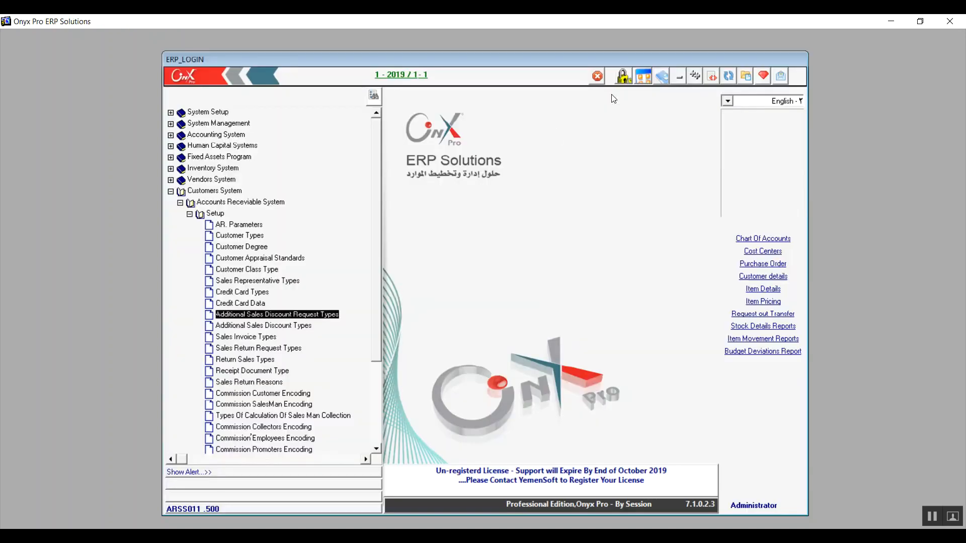
# - Start a new record in Additional Sales Discount Types with the type name Disc no1
pyautogui.click(274, 328)
pyautogui.doubleClick(274, 327)
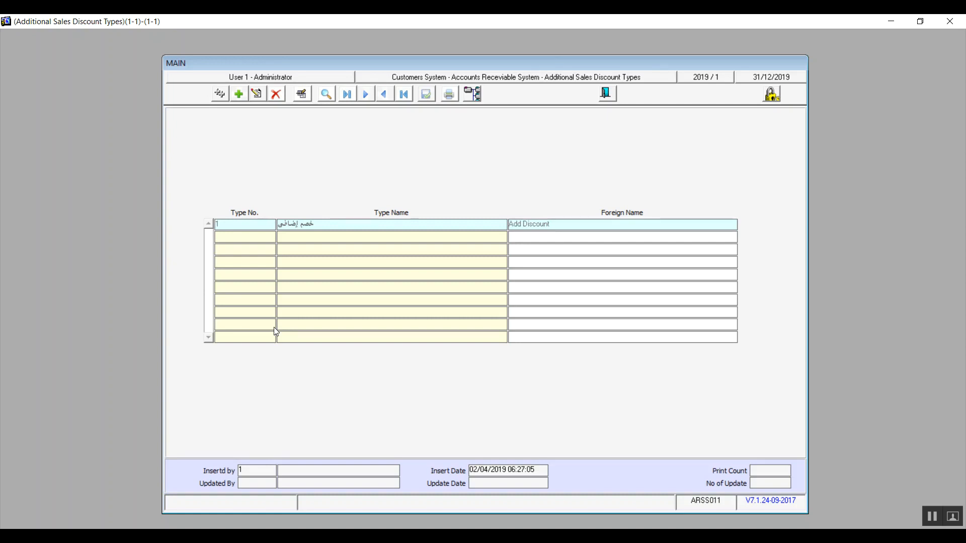
pyautogui.click(240, 94)
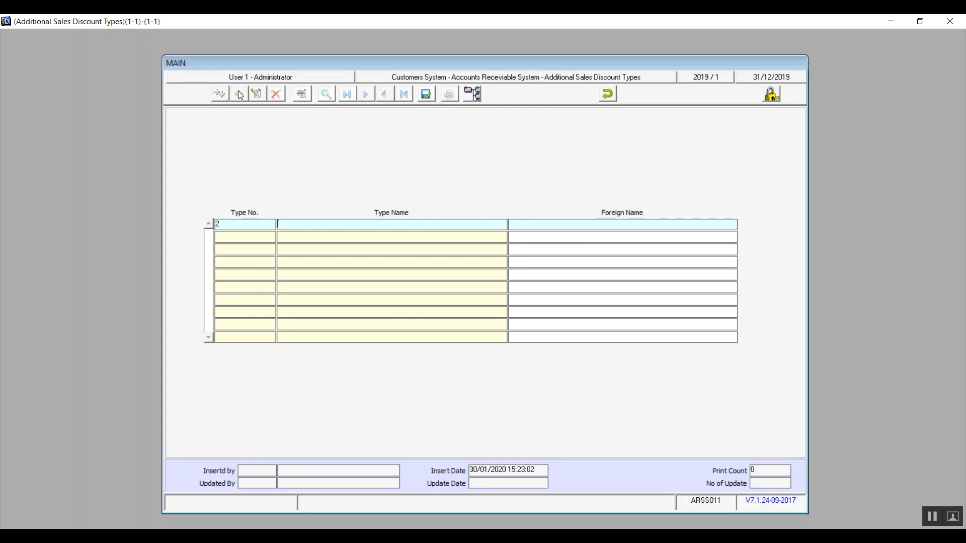
pyautogui.write('Disc no')
# - Enter Disc no1 as the foreign name of the new discount type, save the record and close the screen
pyautogui.hotkey('shift', 'Left')
pyautogui.hotkey('shift', 'Left')
pyautogui.hotkey('shift', 'Left')
pyautogui.hotkey('shift', 'Left')
pyautogui.hotkey('shift', 'Left')
pyautogui.hotkey('shift', 'Left')
pyautogui.hotkey('shift', 'Left')
pyautogui.press('Left')
pyautogui.press('Tab')
pyautogui.hotkey('ctrl', 'v')
pyautogui.click(427, 94)
pyautogui.click(606, 99)
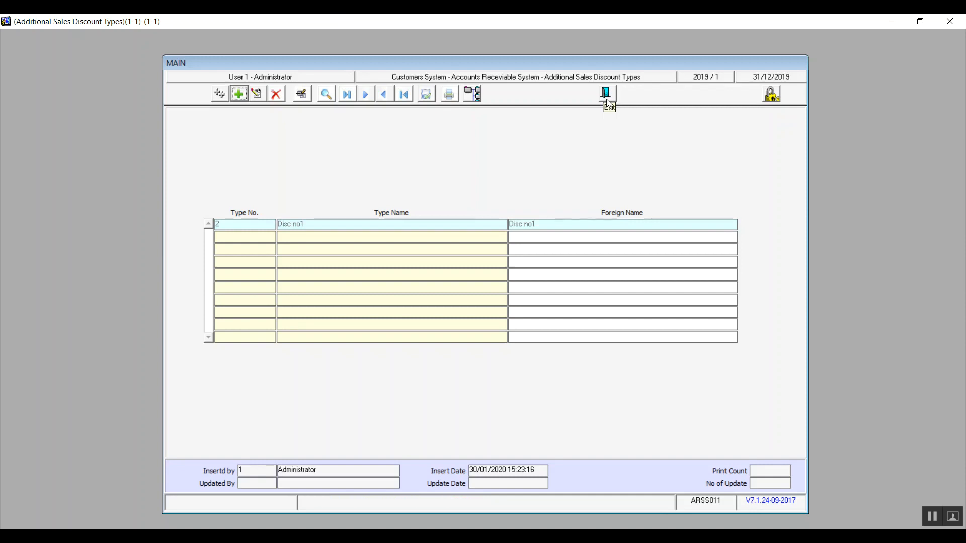
pyautogui.click(606, 100)
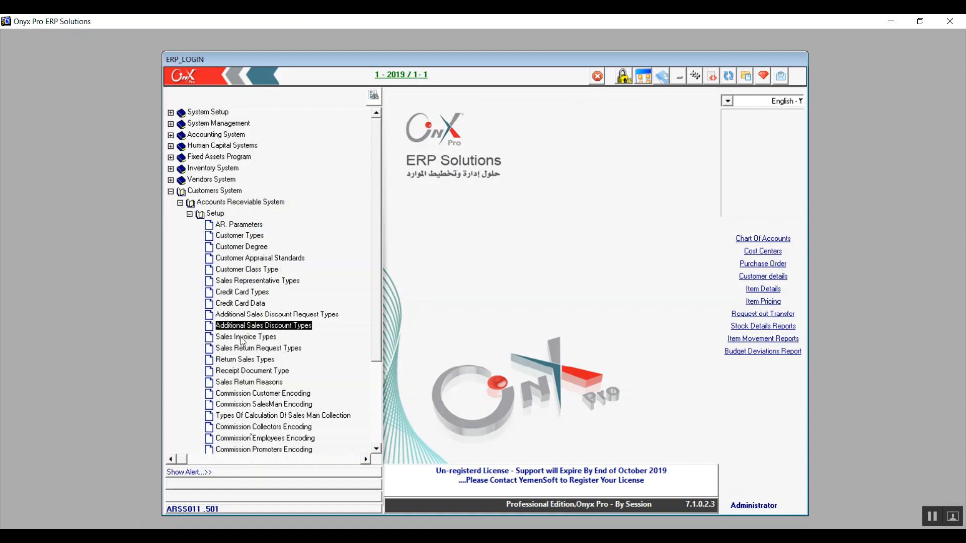
# - Reopen Additional Sales Discount Types to check its saved records, and close the screen again
pyautogui.doubleClick(259, 326)
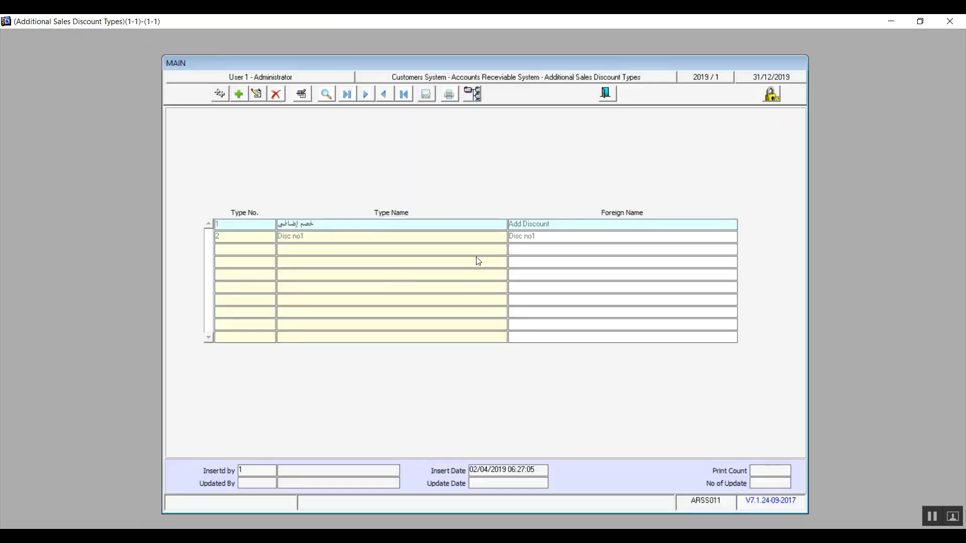
pyautogui.click(607, 92)
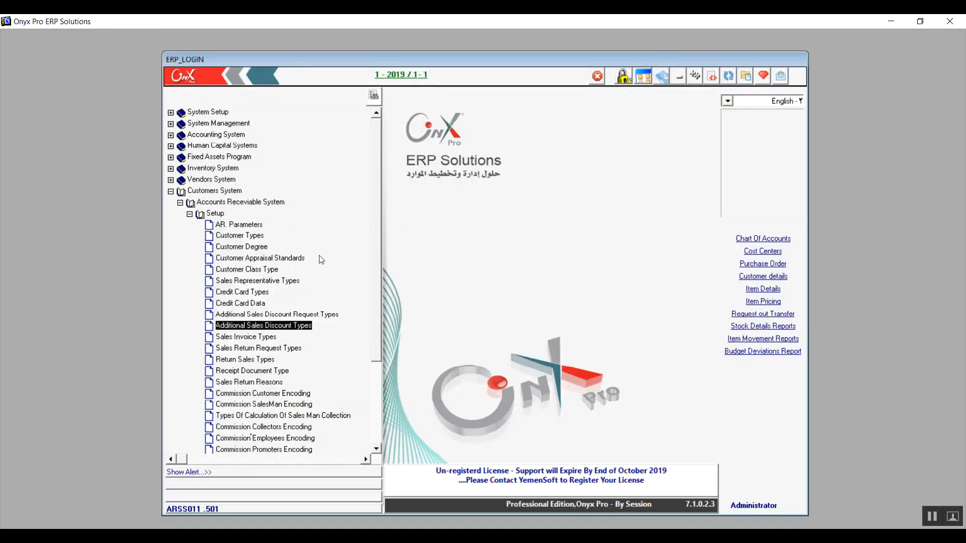
# - Go through the remaining setup entries from Sales Invoice Types to Types Of Calculation Of Sales Man Collection, including the commission encodings
pyautogui.click(242, 339)
pyautogui.click(242, 350)
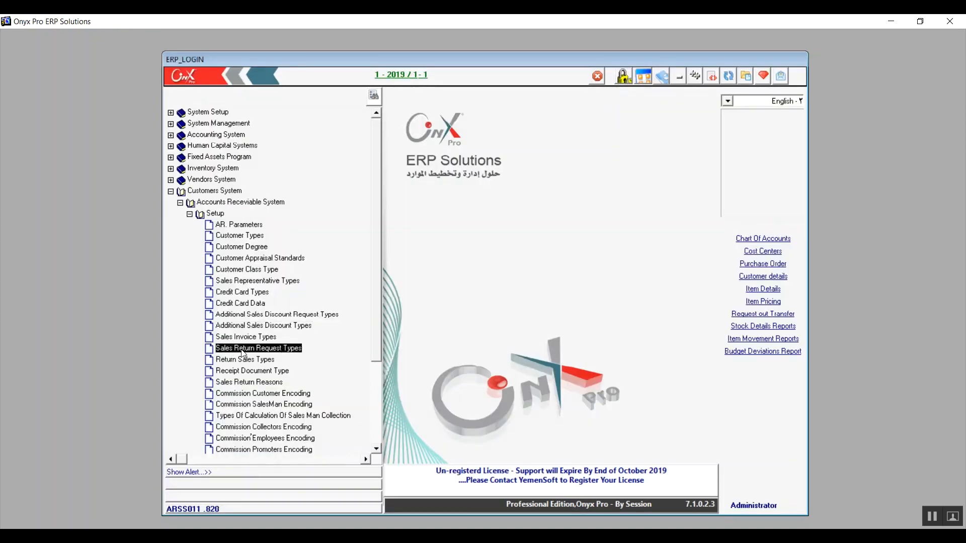
pyautogui.click(243, 363)
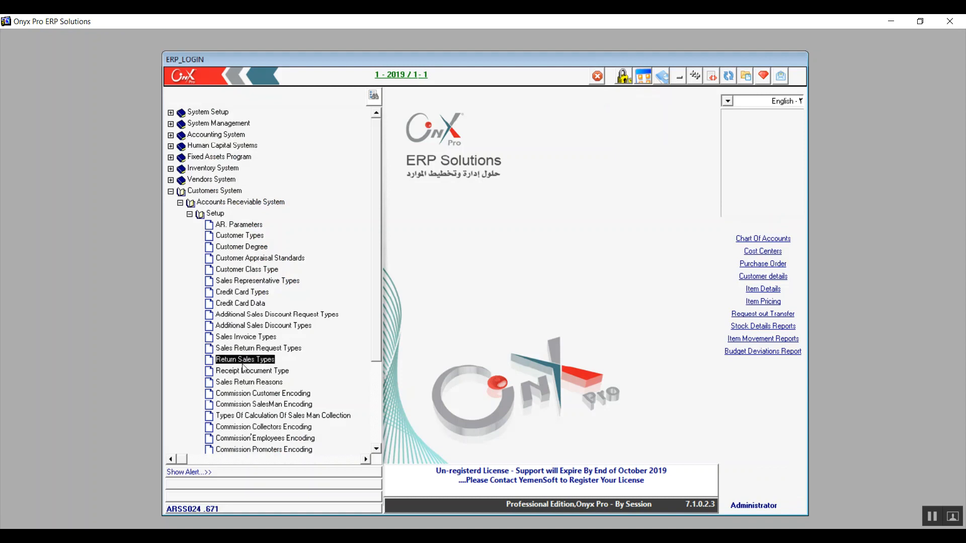
pyautogui.click(241, 373)
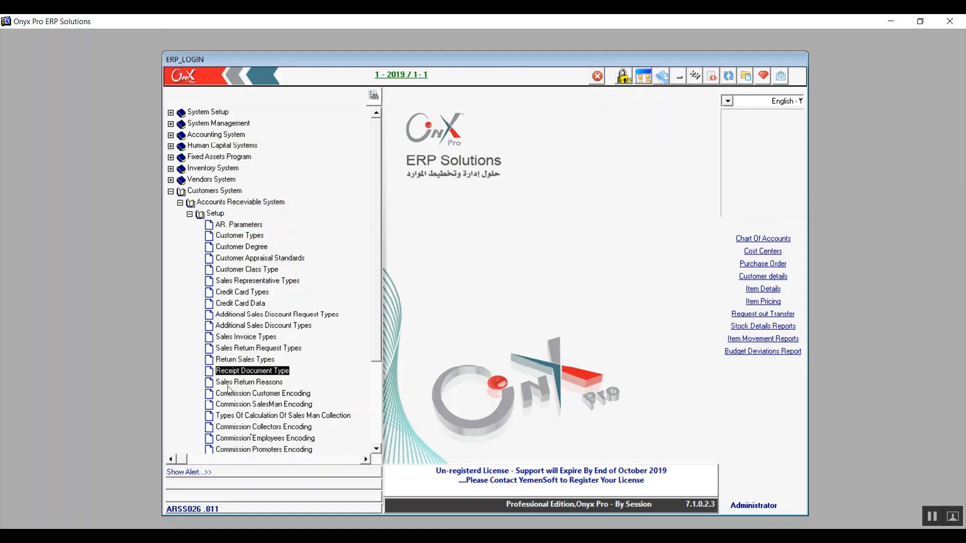
pyautogui.click(228, 385)
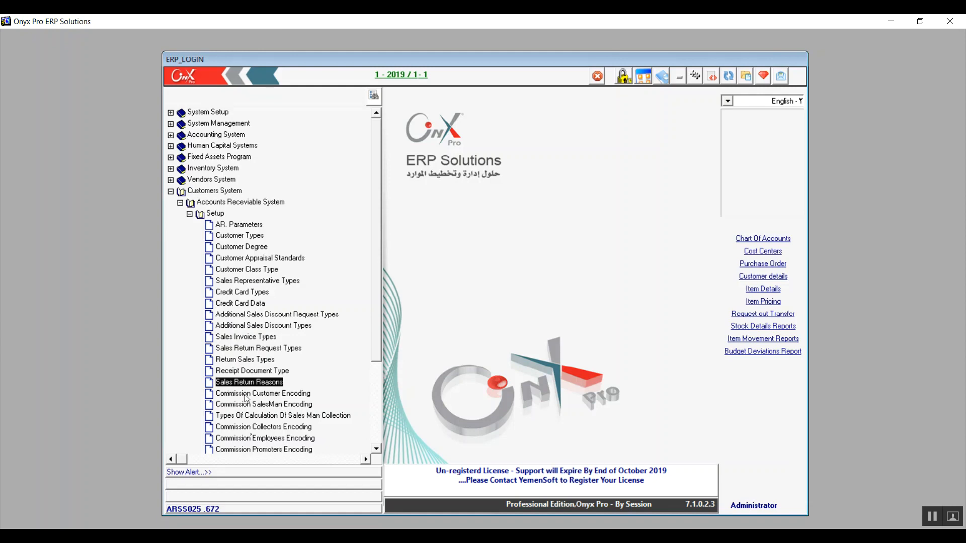
pyautogui.moveTo(379, 351); pyautogui.dragTo(376, 427)
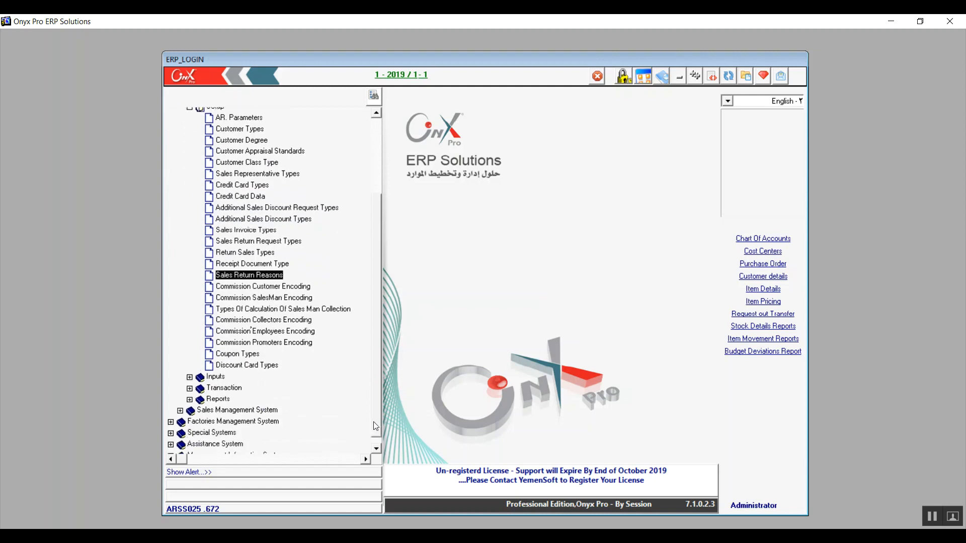
pyautogui.click(282, 289)
pyautogui.click(282, 298)
pyautogui.click(282, 309)
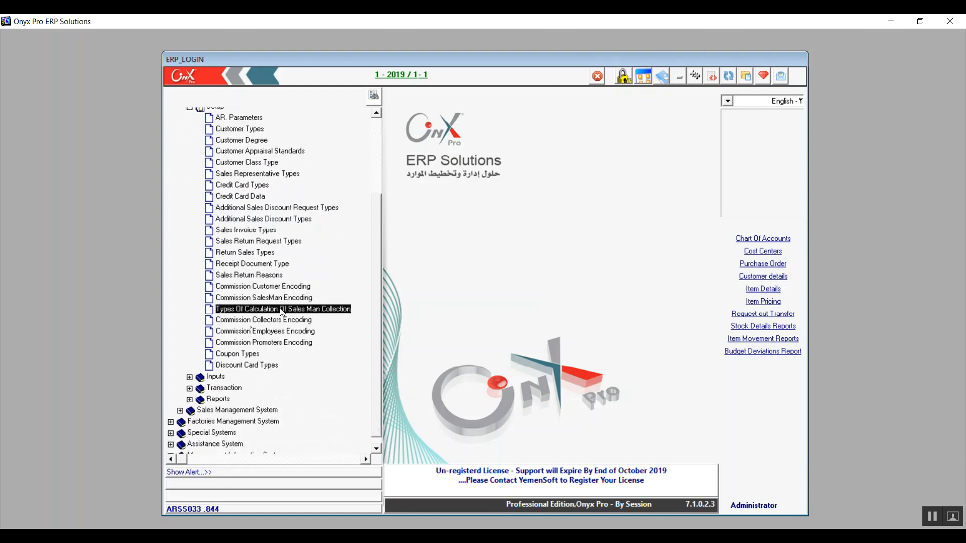
pyautogui.click(255, 289)
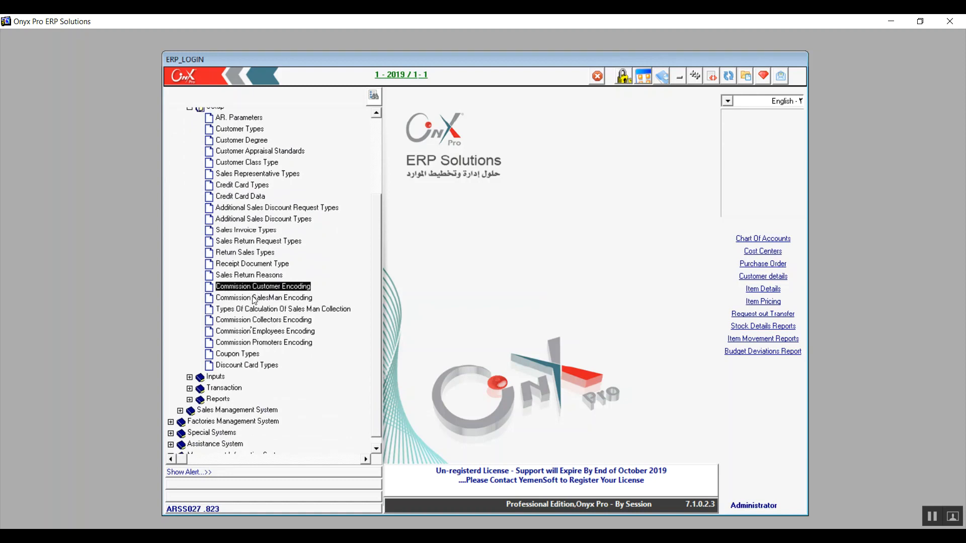
# - Open the Commission SalesMan Encoding screen to view its fields, and close it again
pyautogui.click(254, 299)
pyautogui.doubleClick(253, 298)
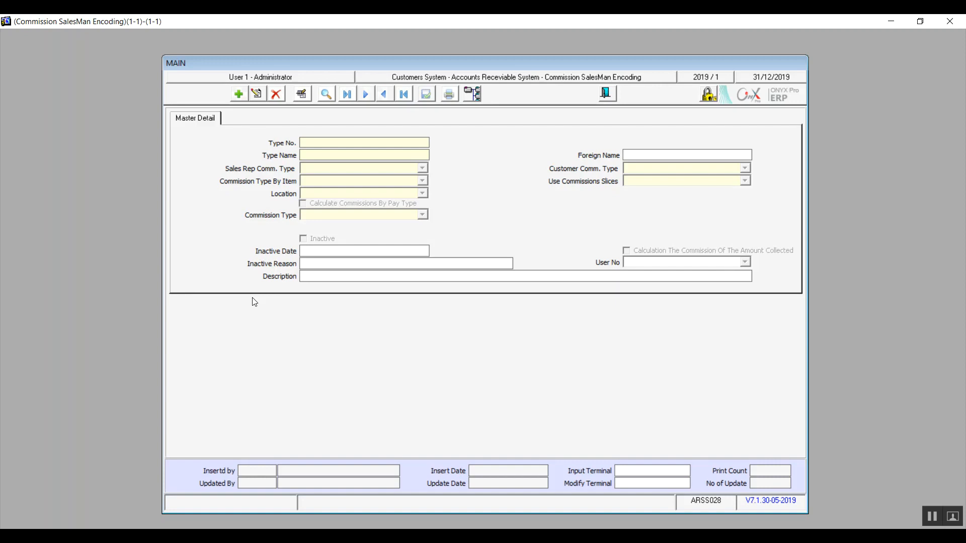
pyautogui.click(607, 93)
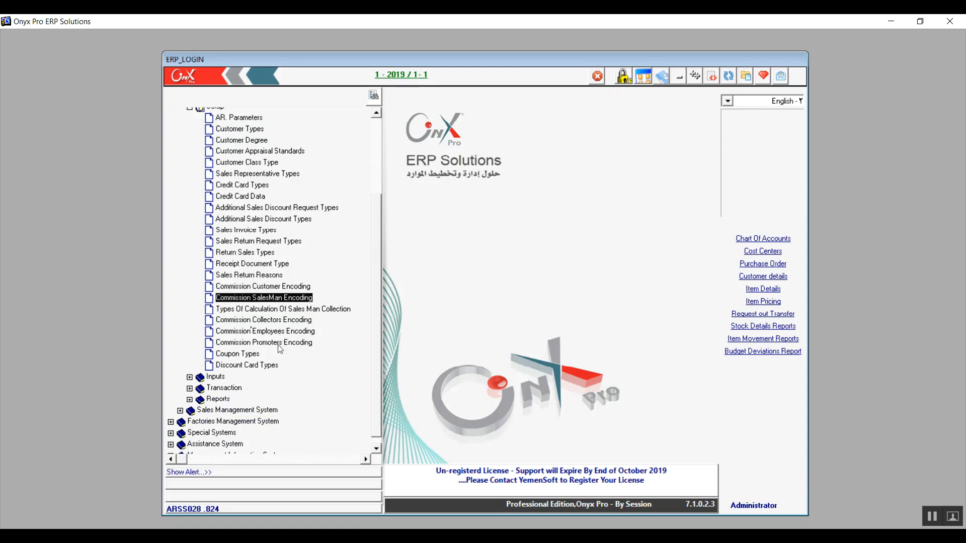
# - Start a new record in Commission SalesMan Encoding with the type name No 1 and the foreign name No1
pyautogui.doubleClick(285, 299)
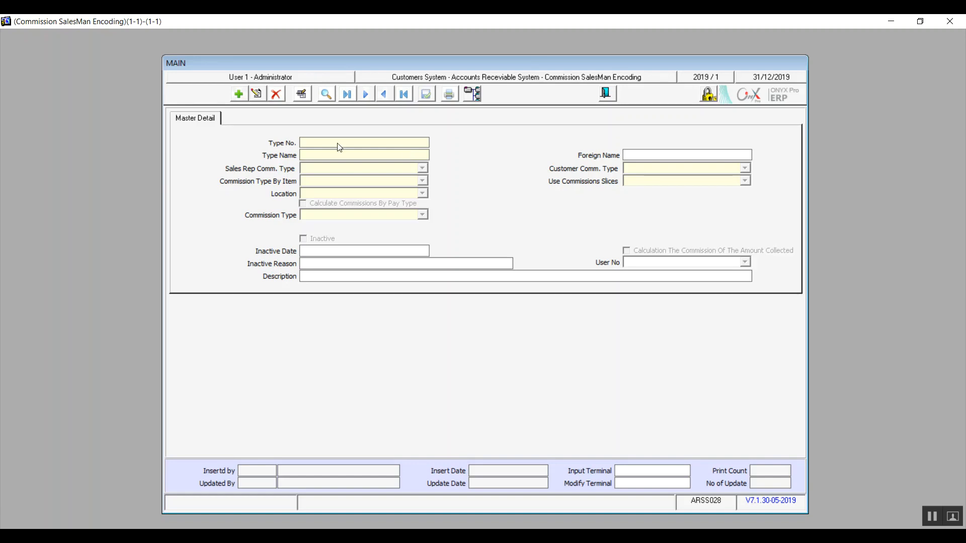
pyautogui.click(238, 94)
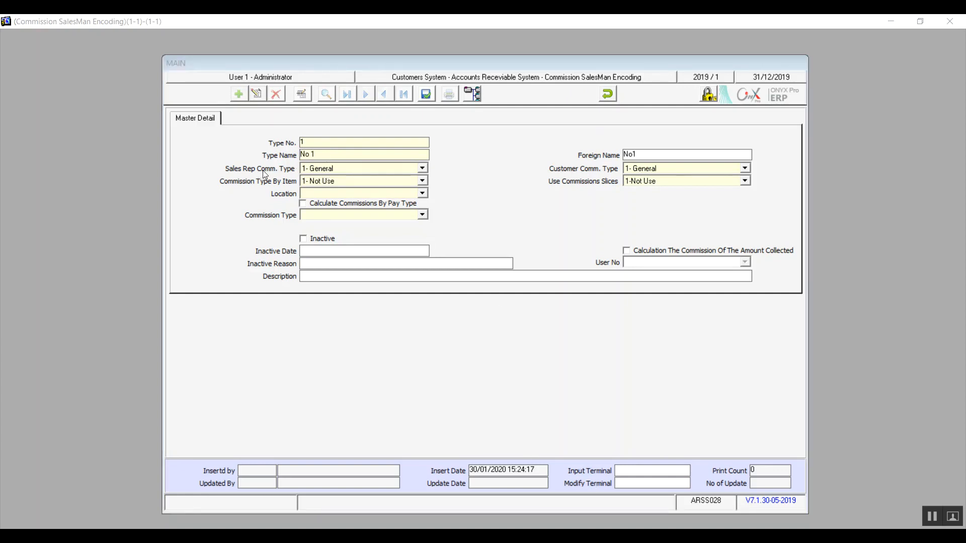
# - Try By Sales Man and By Sales Man Type as the Sales Rep Comm. Type, and return it to General
pyautogui.click(367, 171)
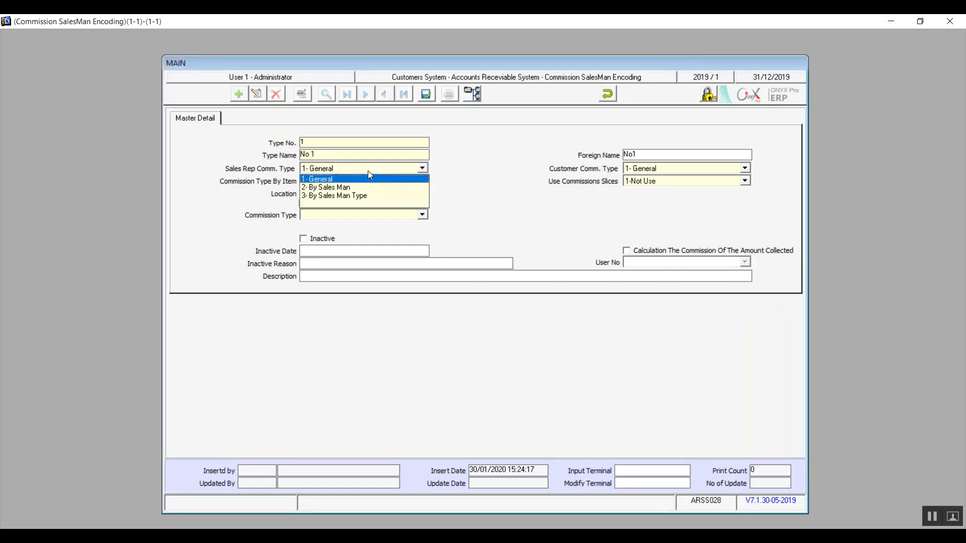
pyautogui.click(334, 180)
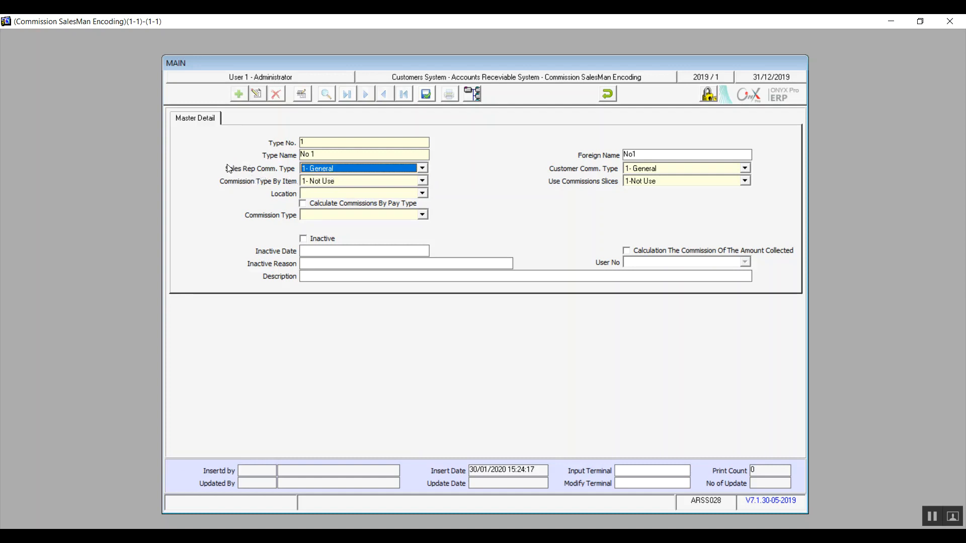
pyautogui.click(342, 171)
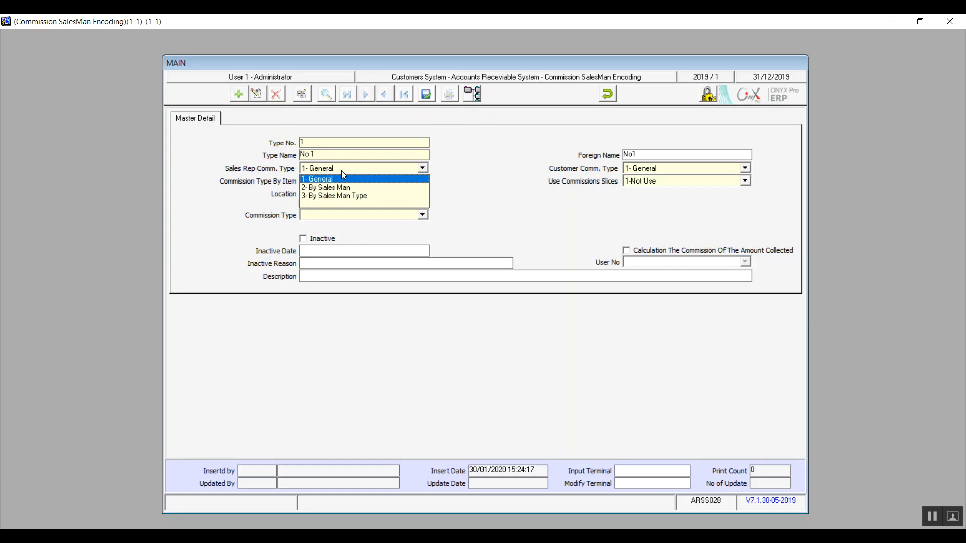
pyautogui.click(348, 188)
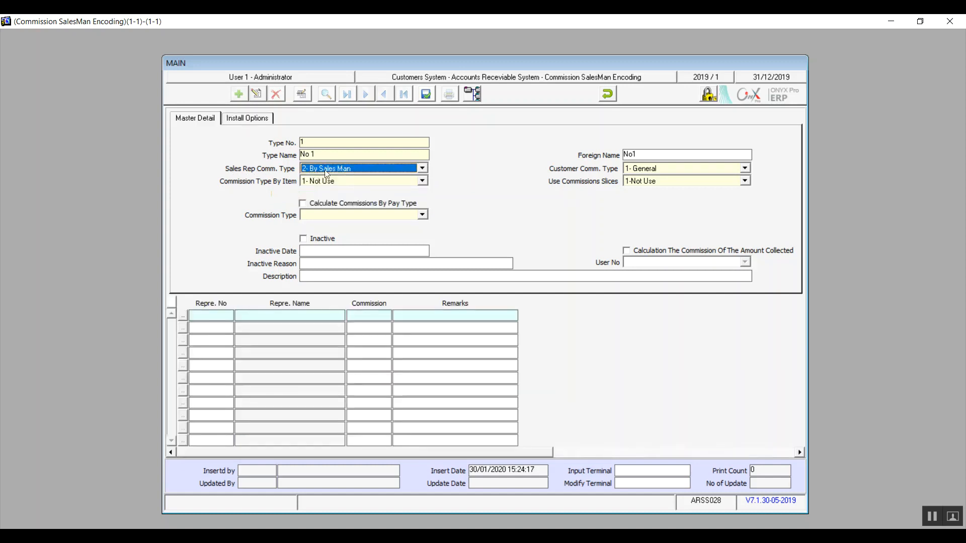
pyautogui.click(346, 172)
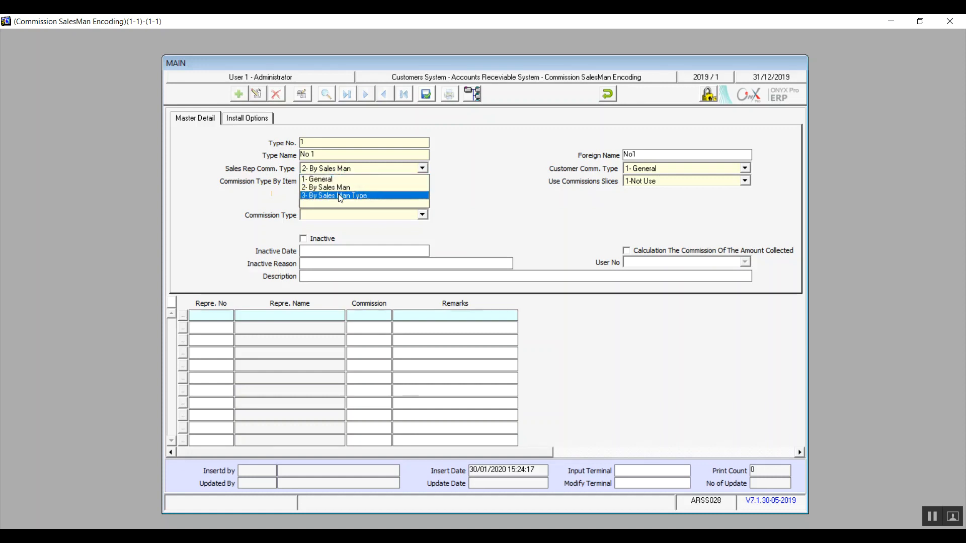
pyautogui.click(339, 196)
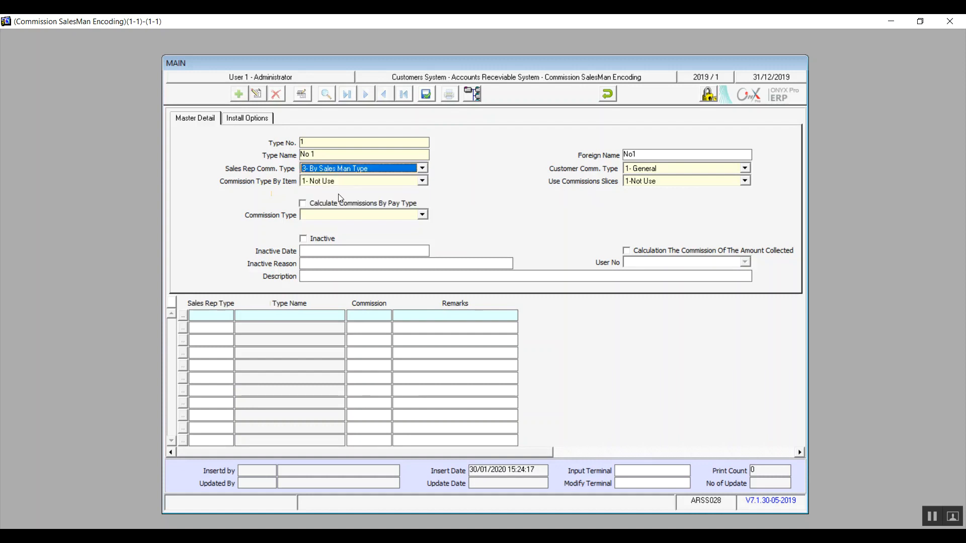
pyautogui.click(393, 172)
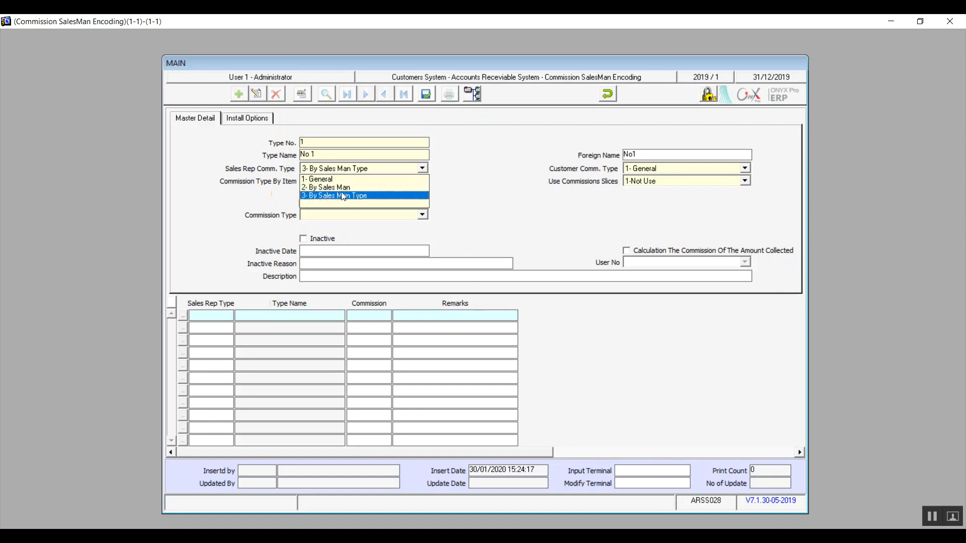
pyautogui.click(337, 180)
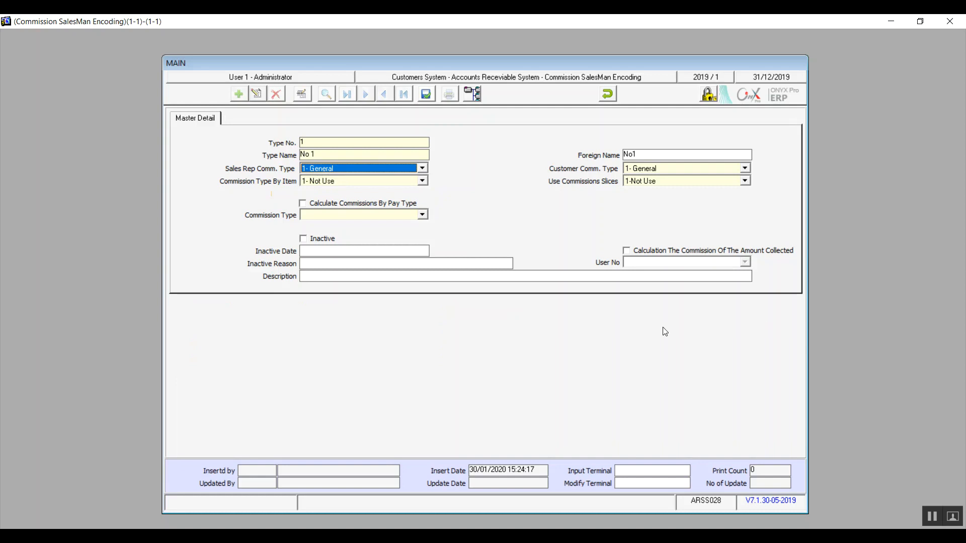
# - Set the Sales Rep Comm. Type to By Sales Man and select representative 1 for the first detail row
pyautogui.click(426, 167)
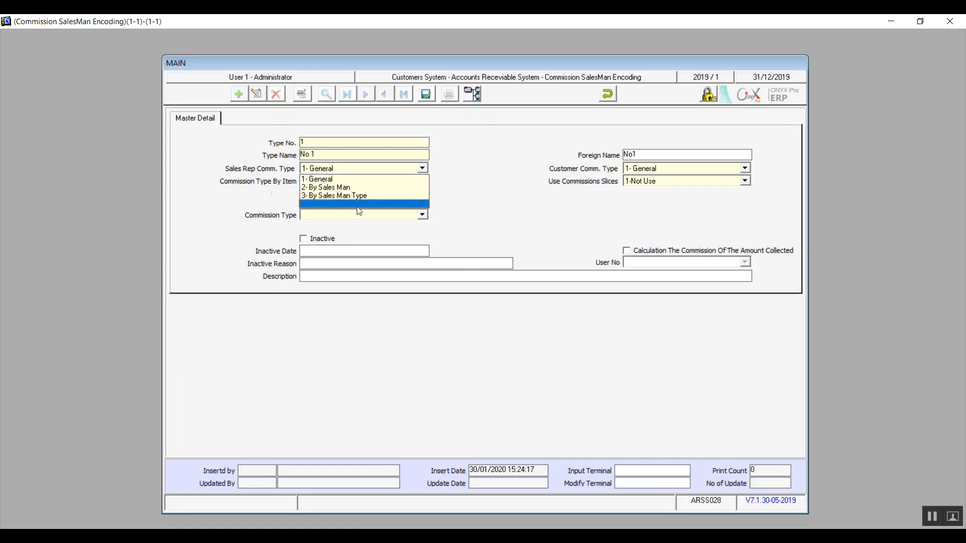
pyautogui.click(351, 188)
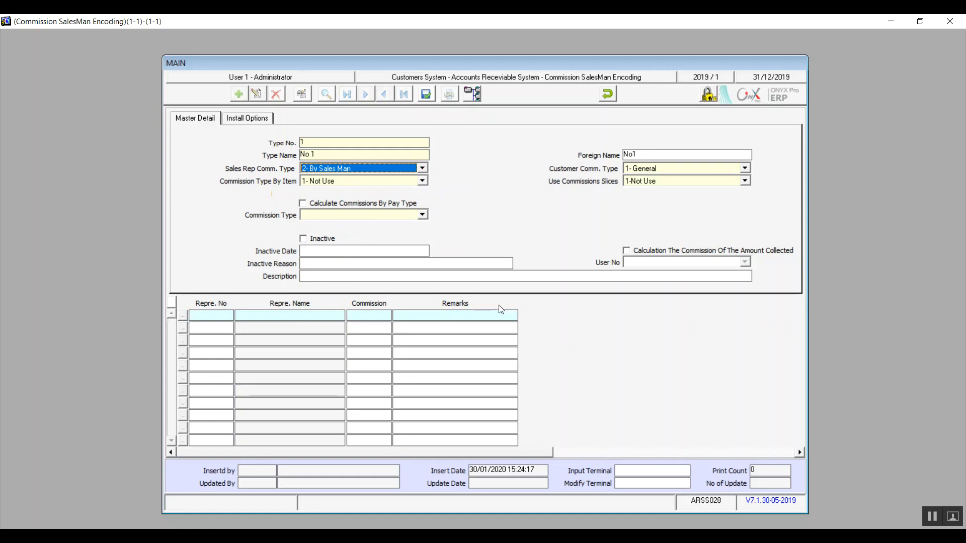
pyautogui.click(228, 318)
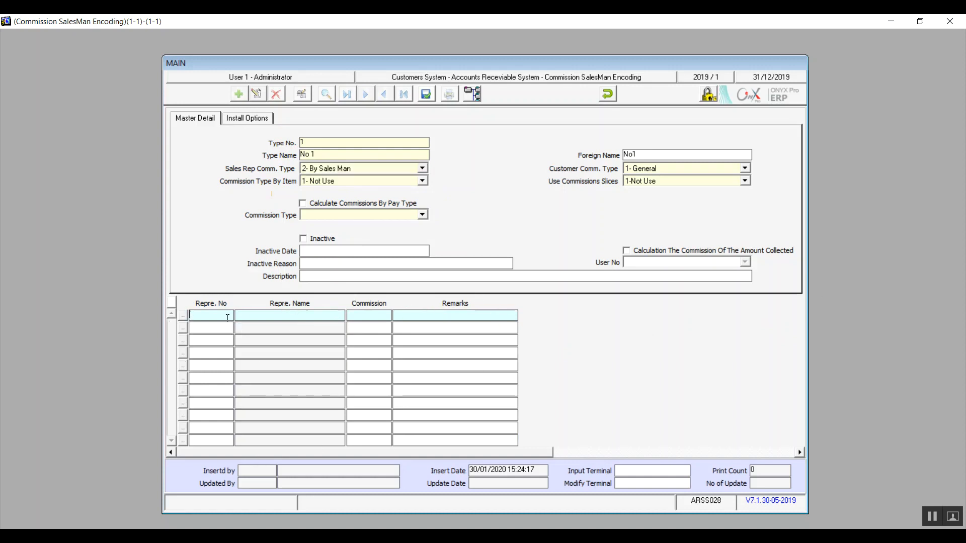
pyautogui.press('F9')
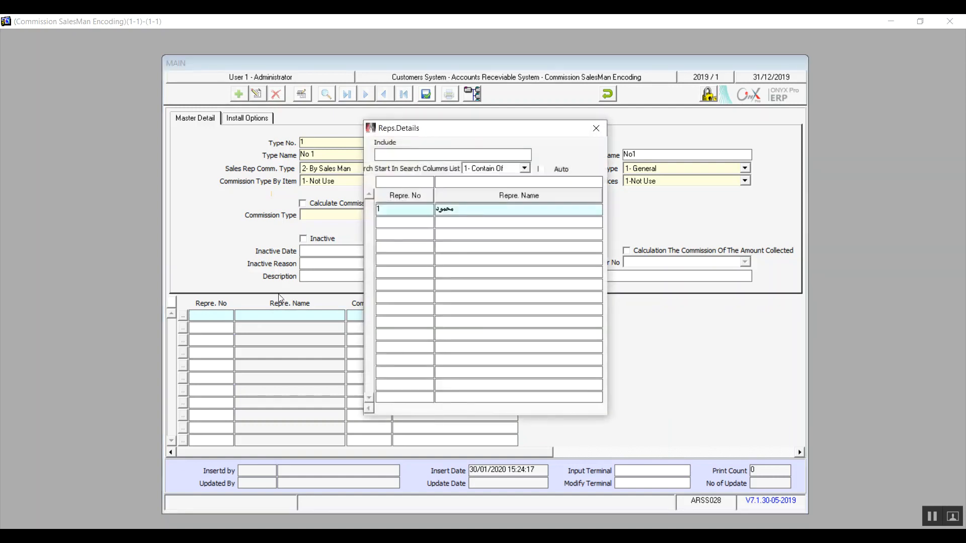
pyautogui.doubleClick(452, 210)
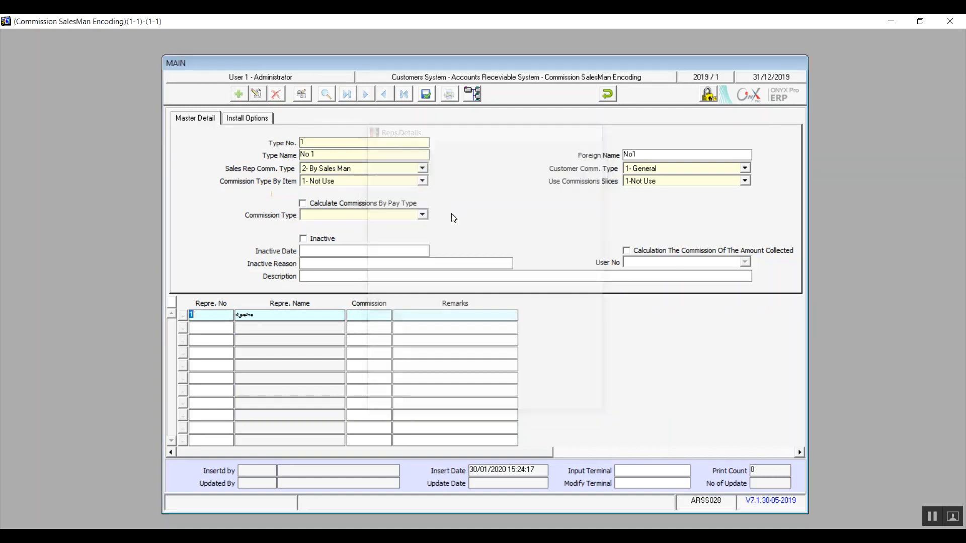
pyautogui.press('Tab')
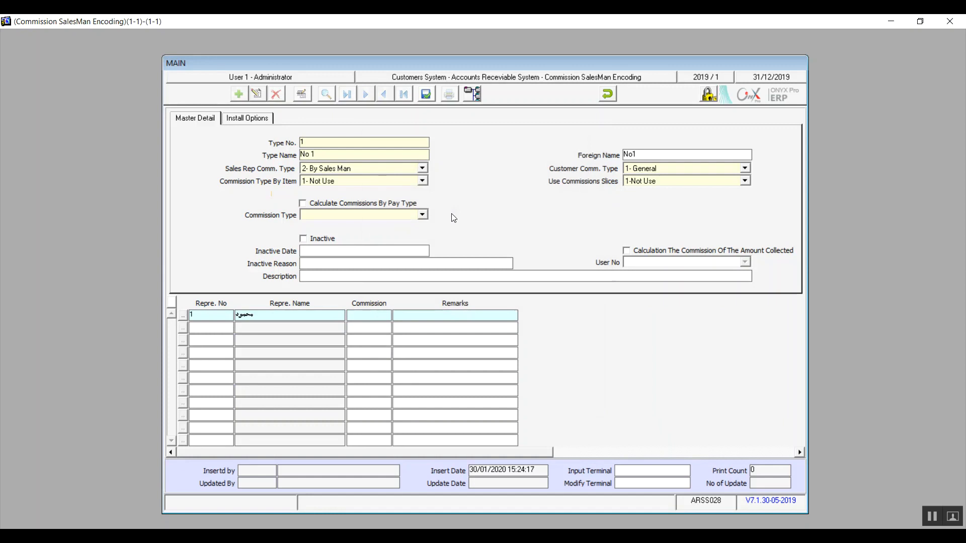
# - Change the Sales Rep Comm. Type to By Sales Man Type and select R type 1 for the first detail row
pyautogui.click(423, 168)
pyautogui.click(376, 196)
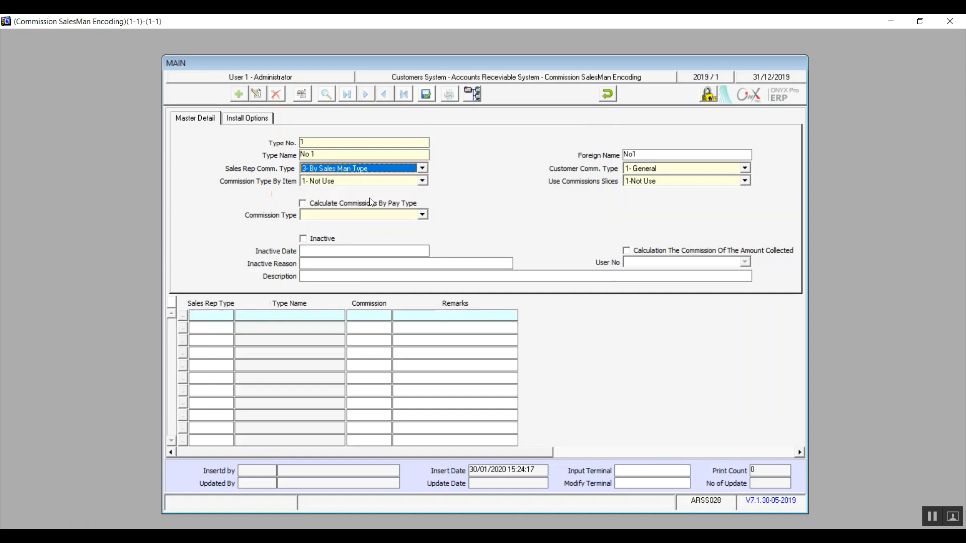
pyautogui.click(217, 315)
pyautogui.press('F9')
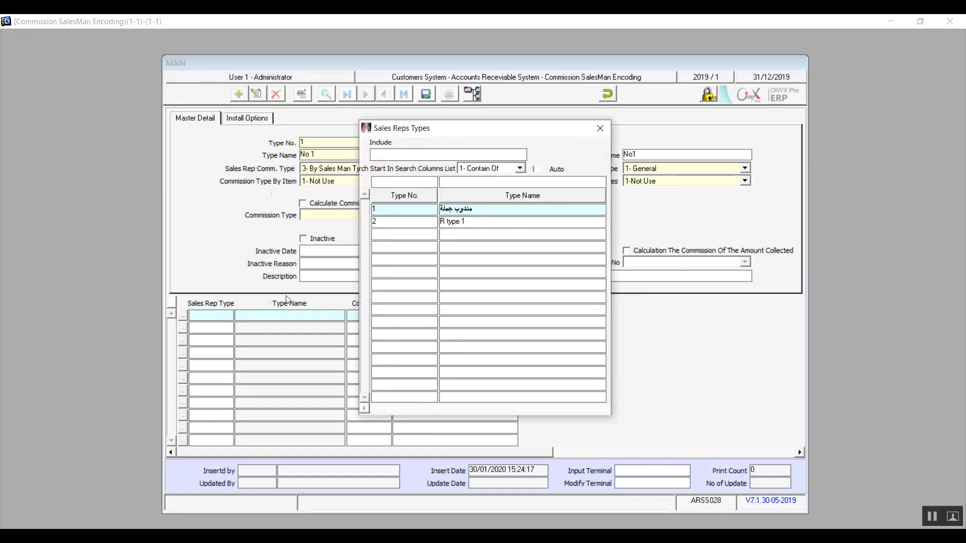
pyautogui.doubleClick(459, 222)
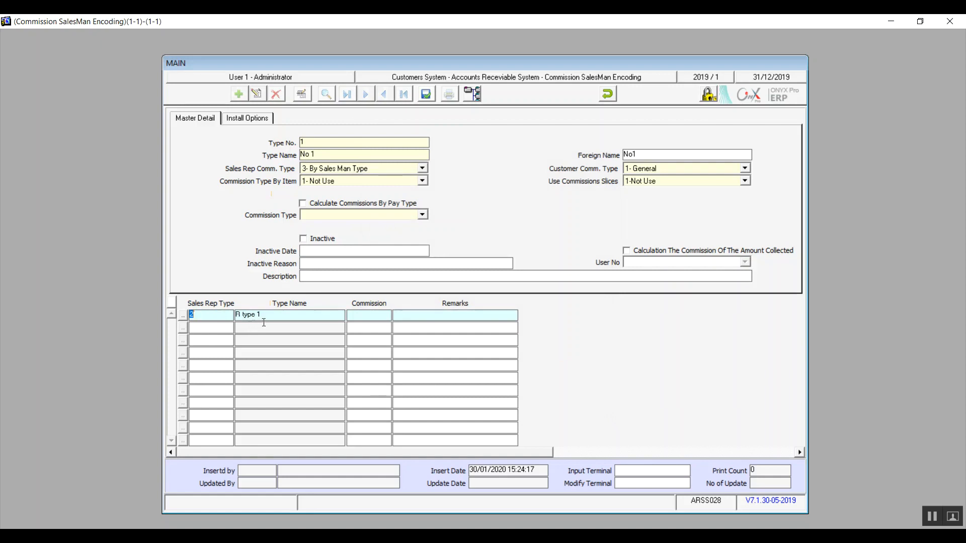
pyautogui.click(387, 169)
pyautogui.click(356, 189)
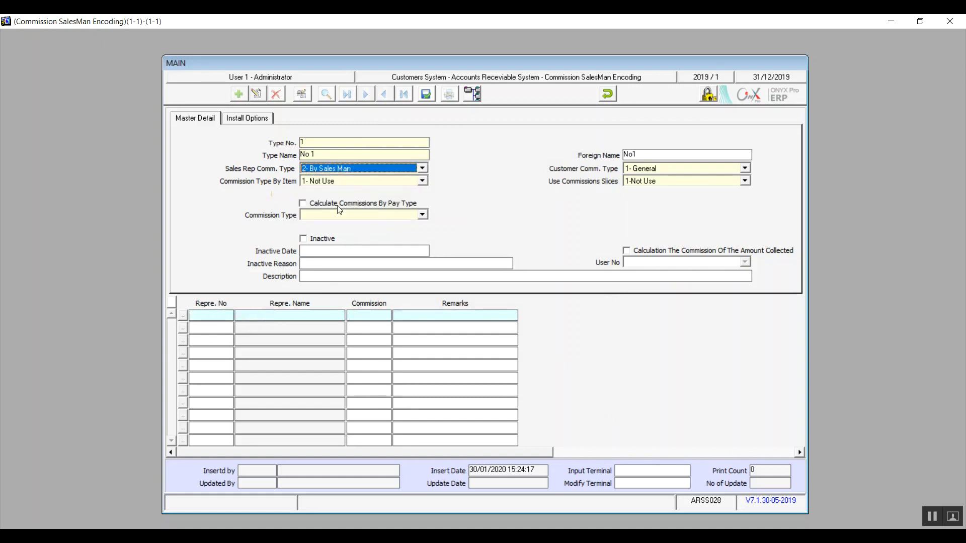
pyautogui.press('Down')
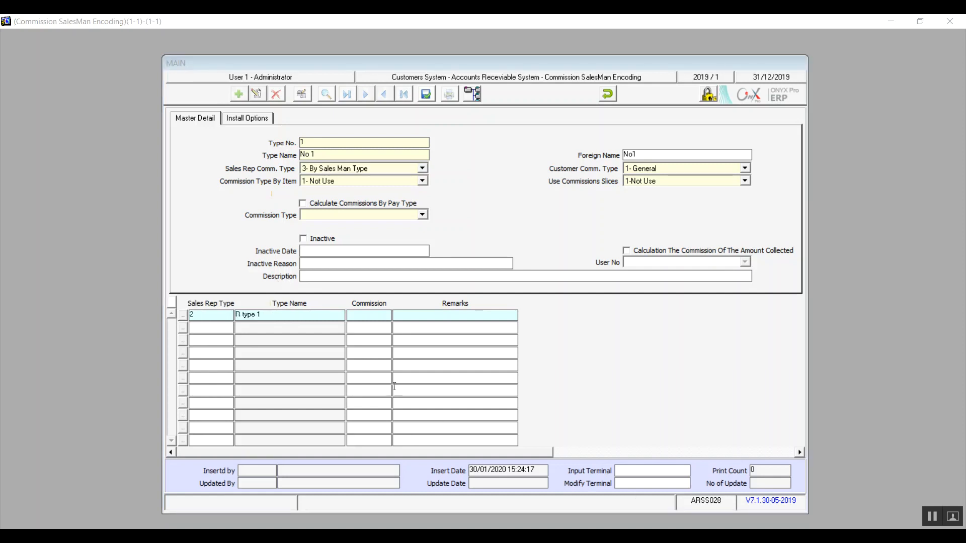
# - Try the Percent and Value options of Commission Type, and leave it on Percent
pyautogui.click(422, 215)
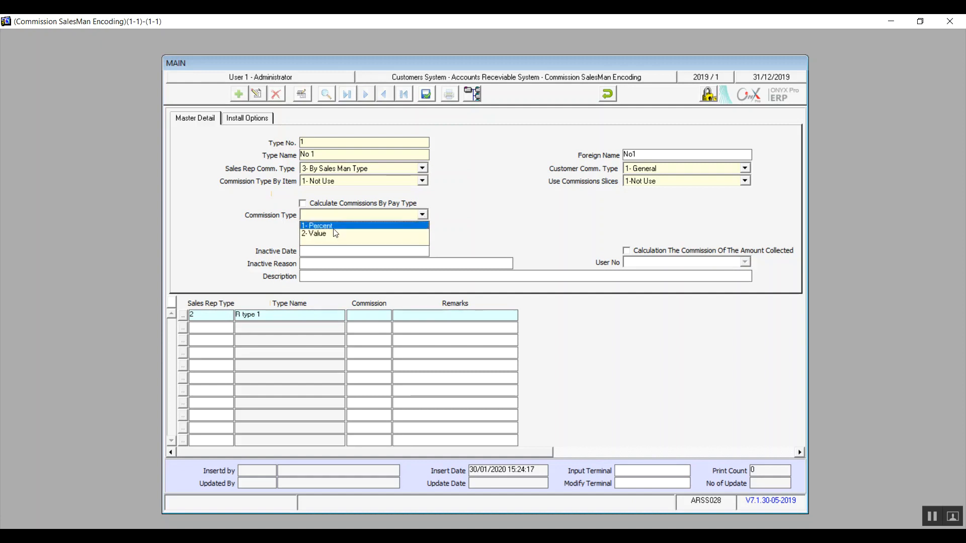
pyautogui.click(333, 229)
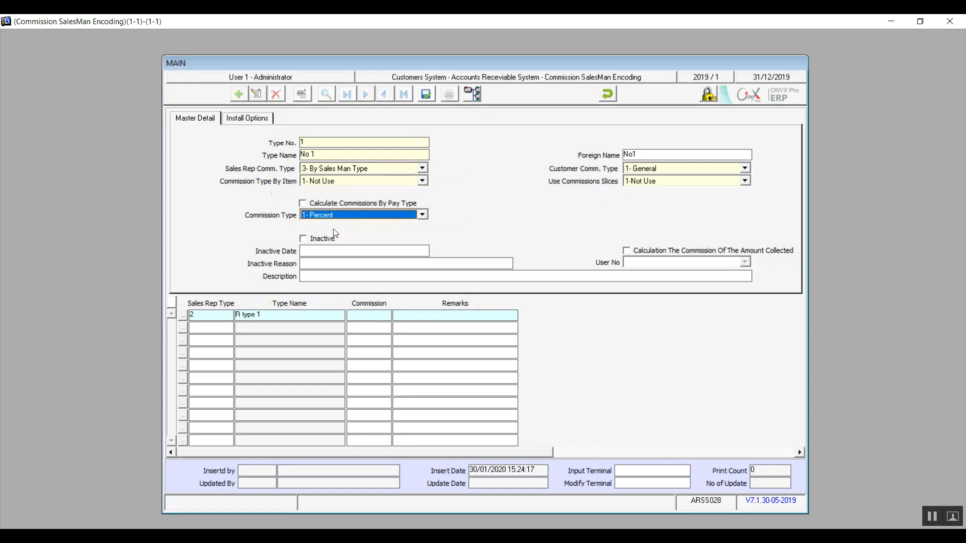
pyautogui.click(358, 317)
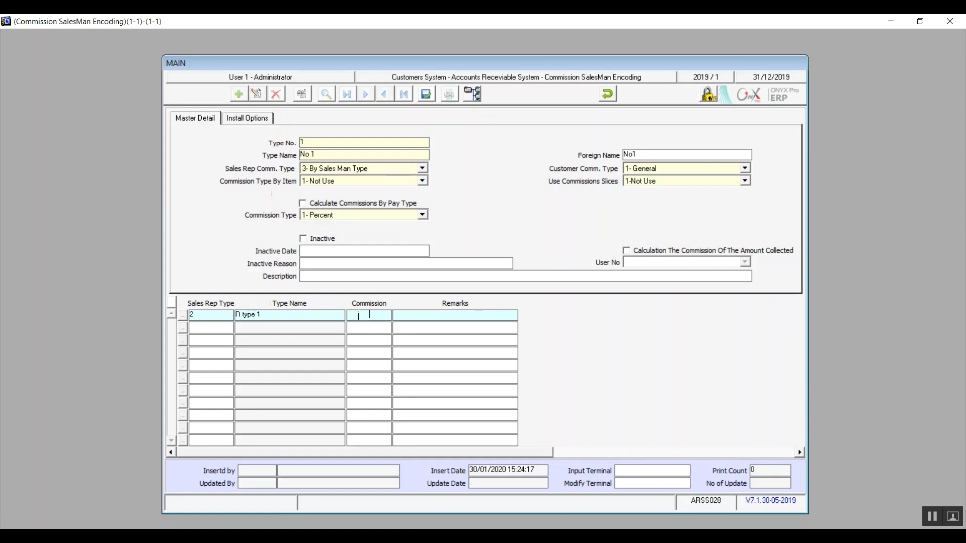
pyautogui.click(422, 215)
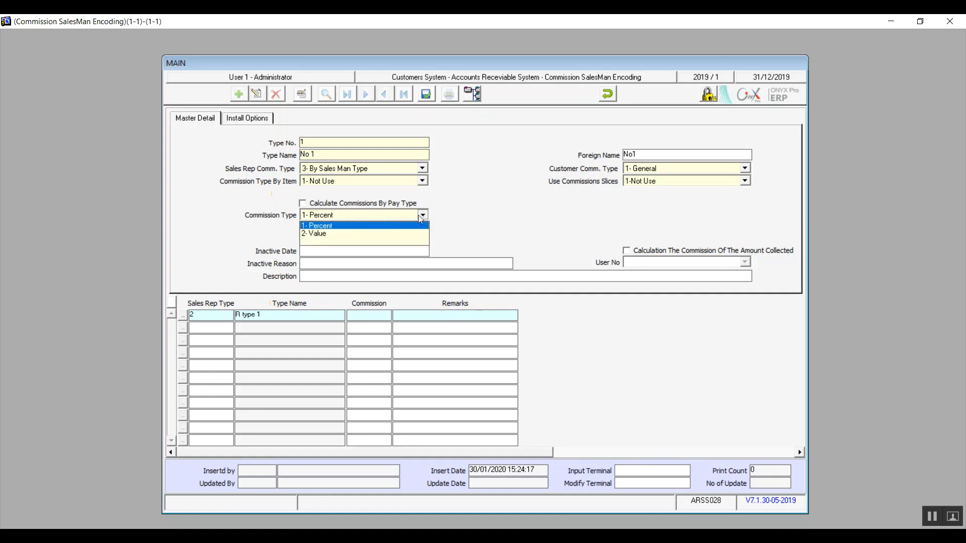
pyautogui.click(376, 238)
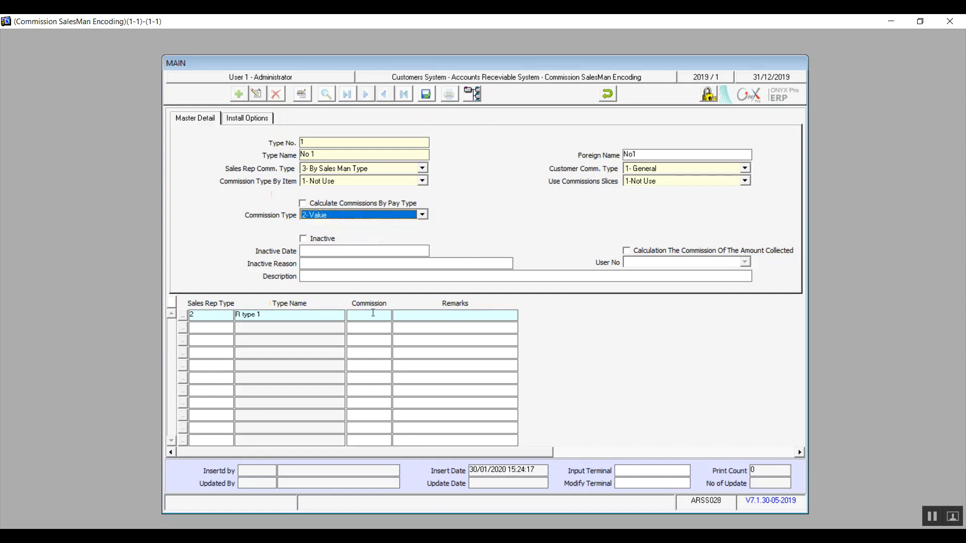
pyautogui.click(422, 214)
pyautogui.click(363, 224)
# - Set the Commission Type By Item to By Item
pyautogui.click(634, 170)
pyautogui.click(422, 181)
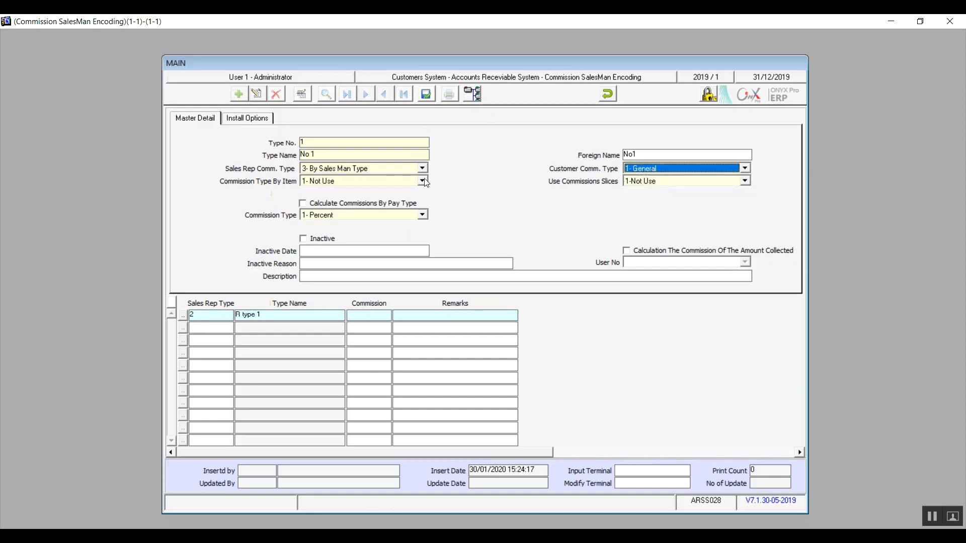
pyautogui.click(423, 181)
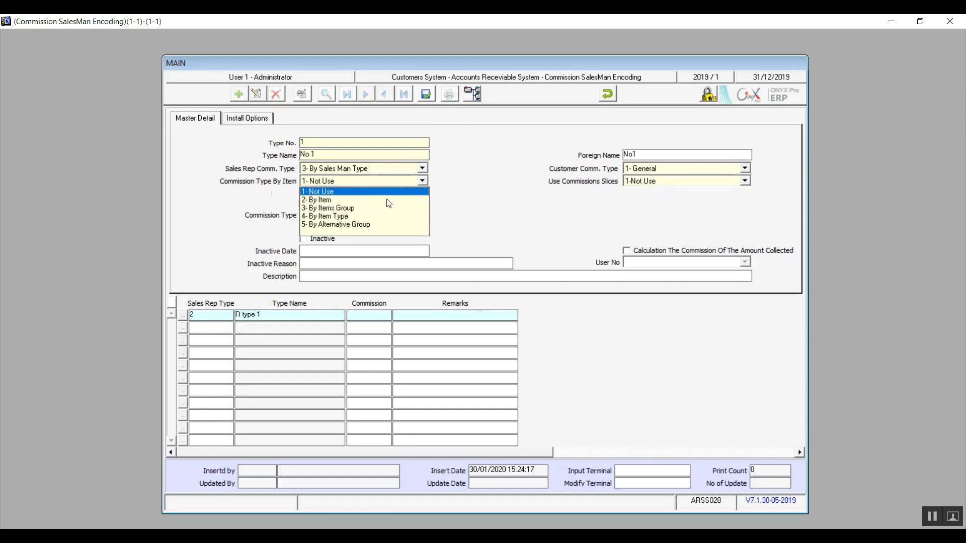
pyautogui.click(349, 195)
pyautogui.click(423, 181)
pyautogui.press('Down')
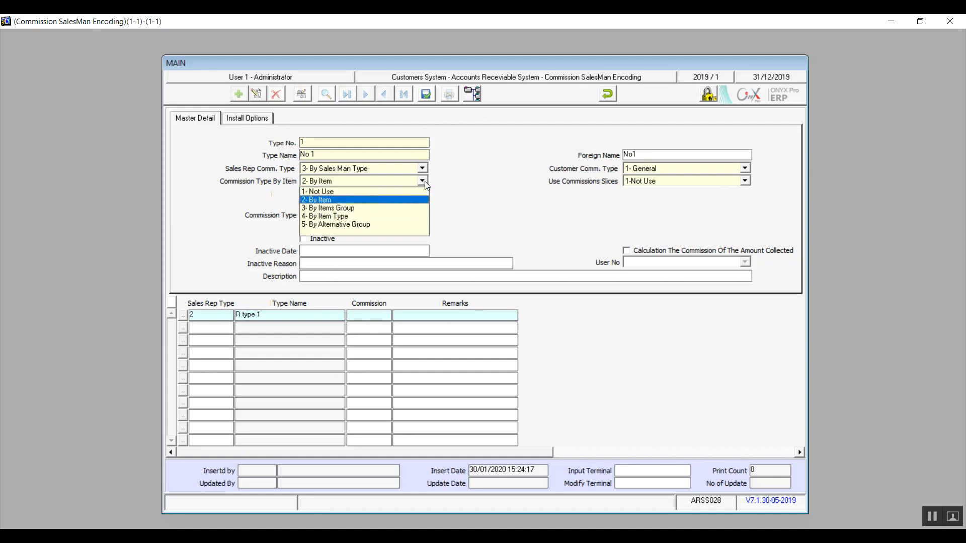
pyautogui.click(402, 201)
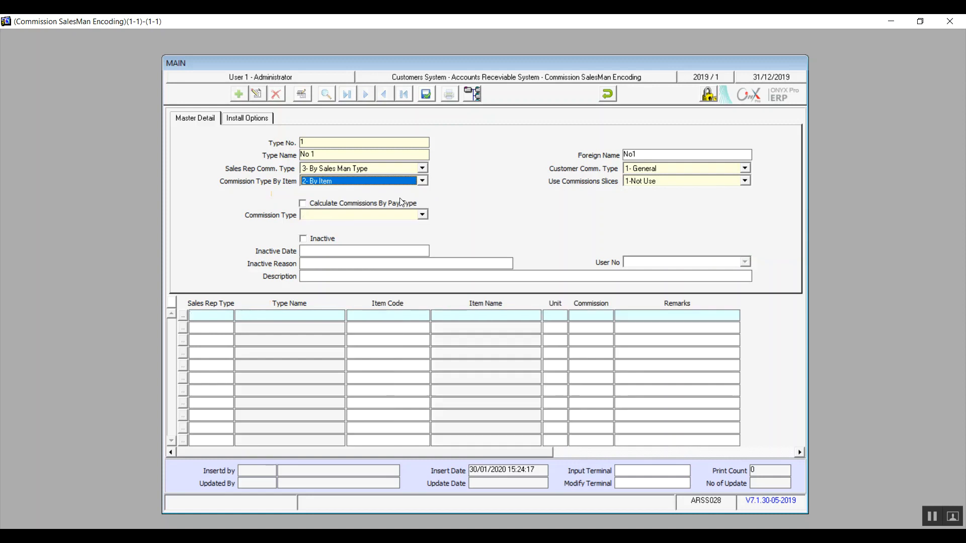
# - Set the Sales Rep Comm. Type to By Sales Man for the item-based commission
pyautogui.click(384, 314)
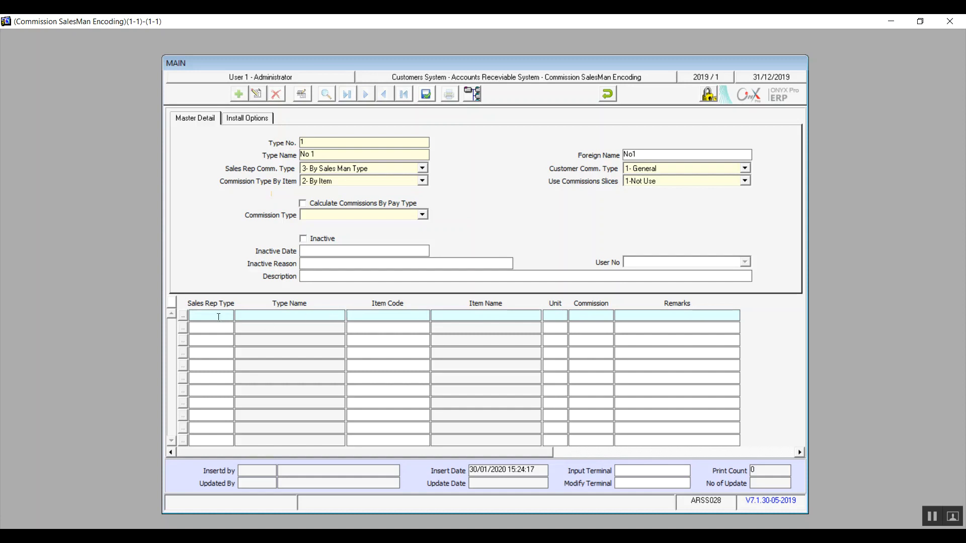
pyautogui.click(422, 168)
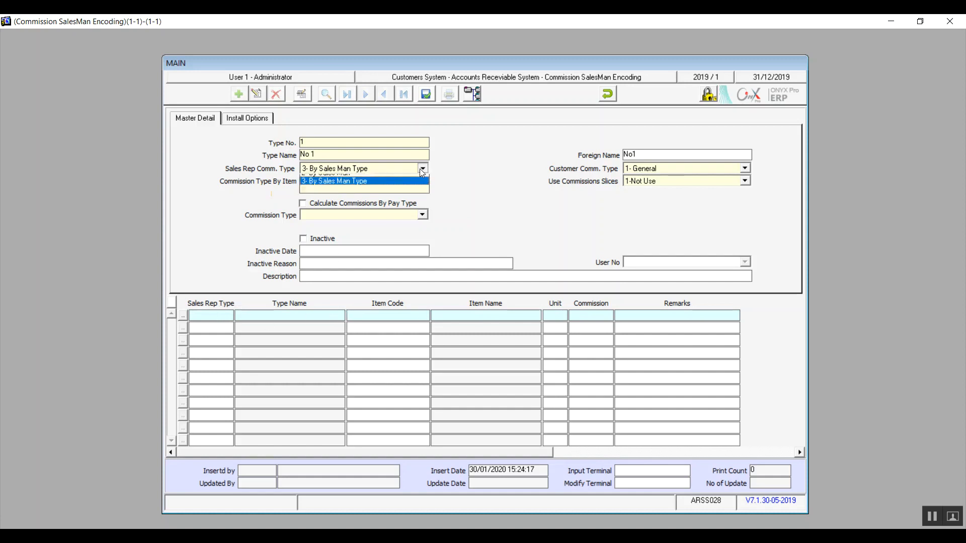
pyautogui.click(385, 188)
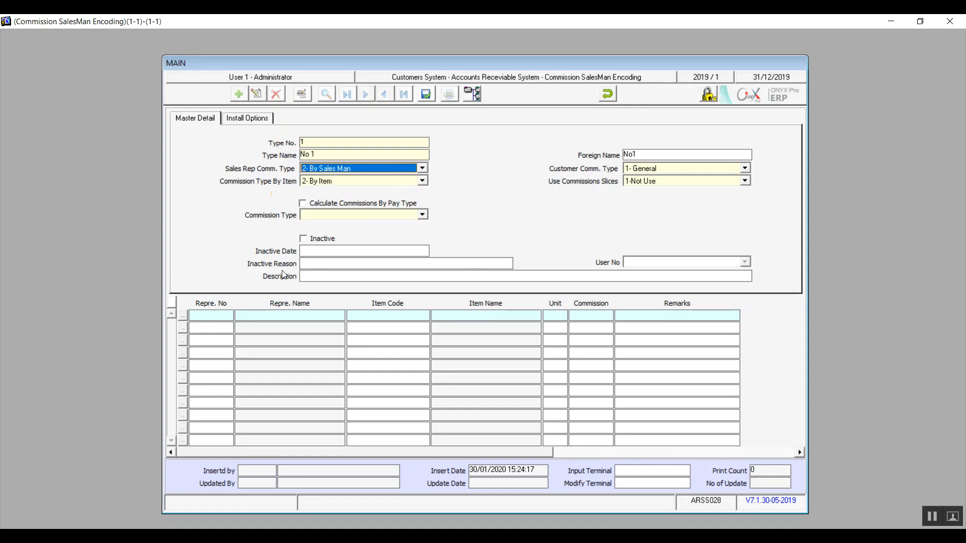
# - Enter representative number 1 in the first detail row and try item code 1 for it
pyautogui.click(227, 318)
pyautogui.write('1')
pyautogui.press('Return')
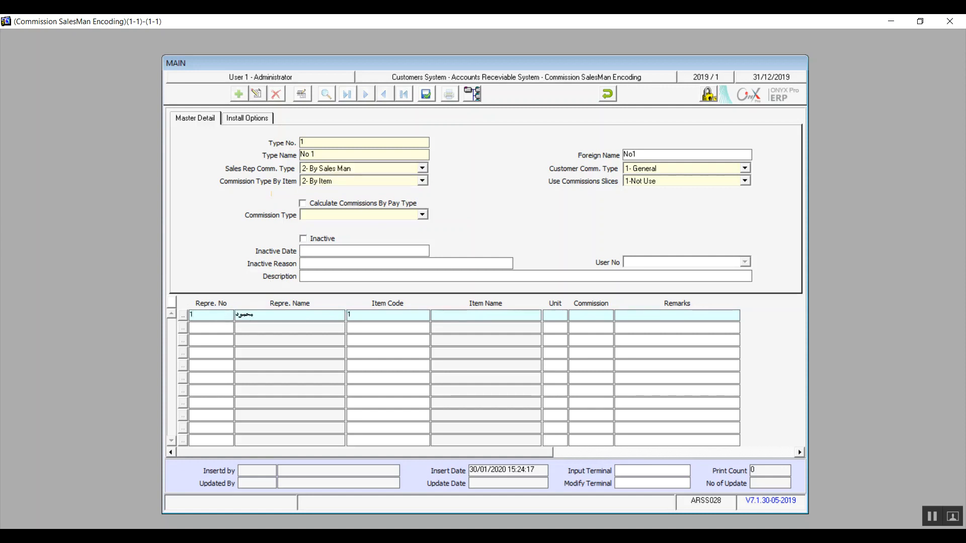
pyautogui.press('Return')
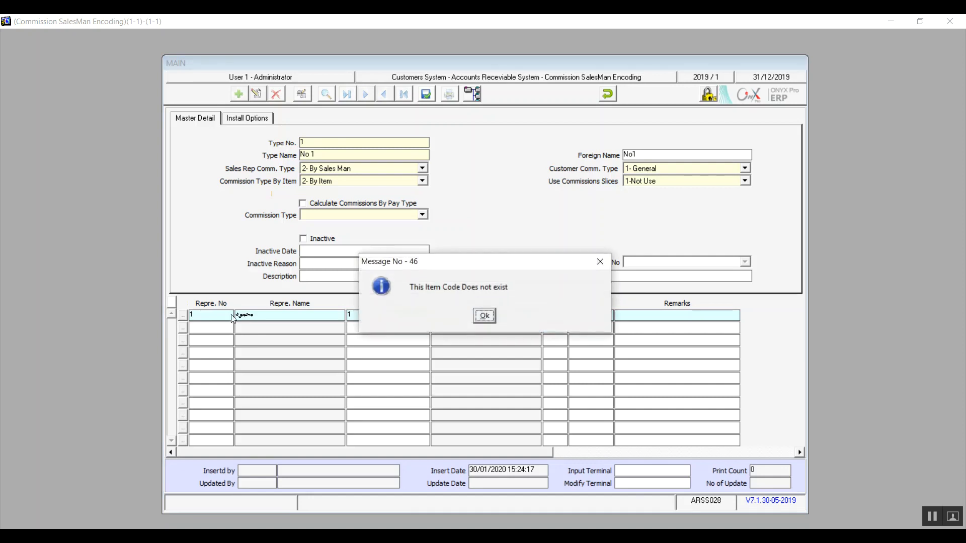
pyautogui.click(485, 316)
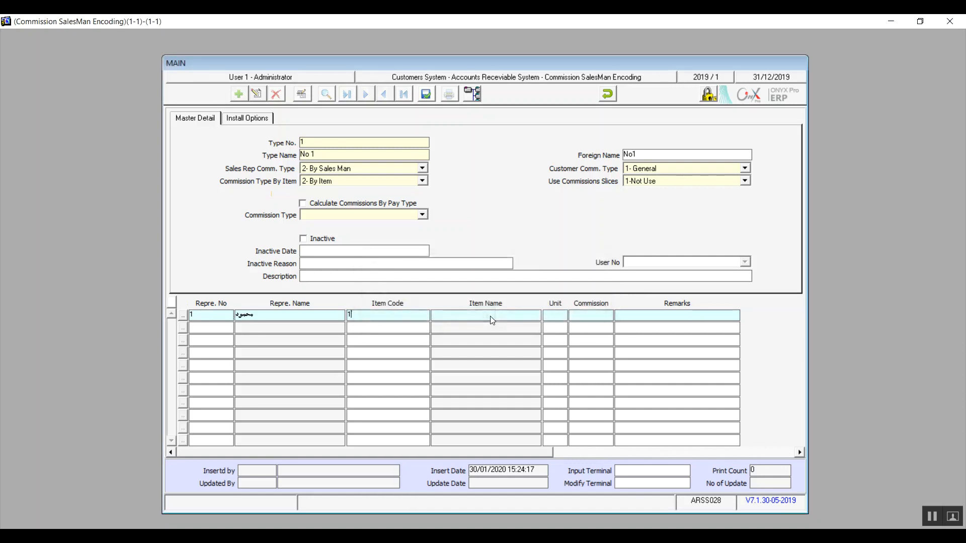
# - Try to change the Commission Type By Item to By Item Type
pyautogui.click(423, 182)
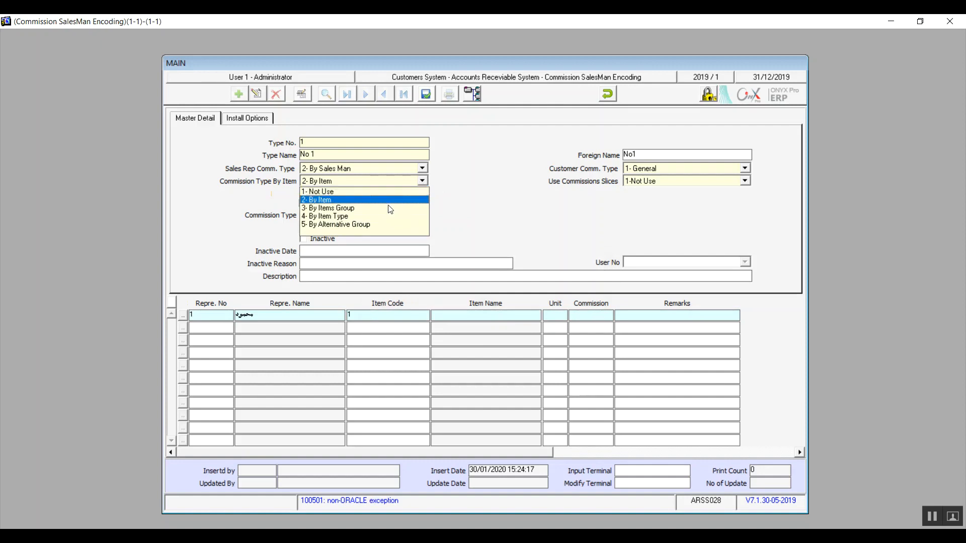
pyautogui.click(370, 216)
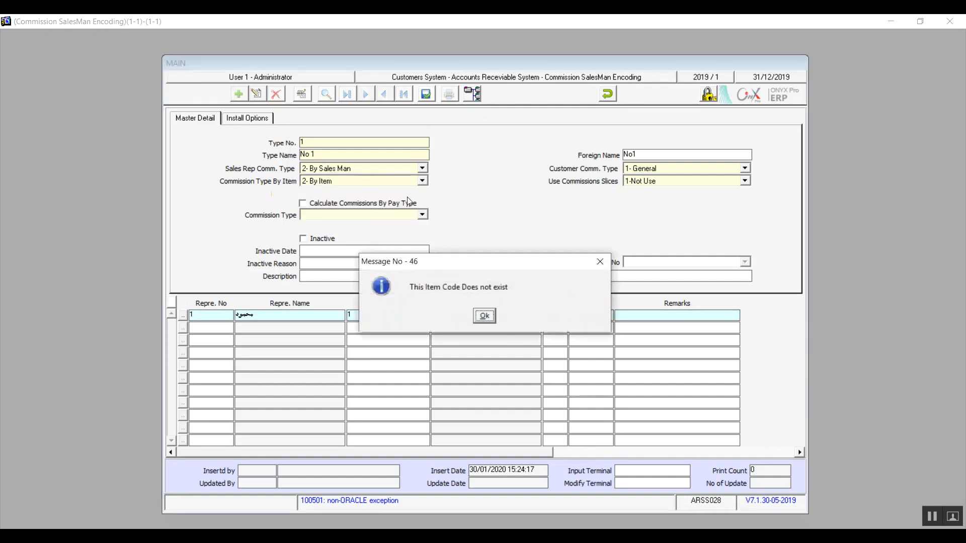
pyautogui.click(484, 316)
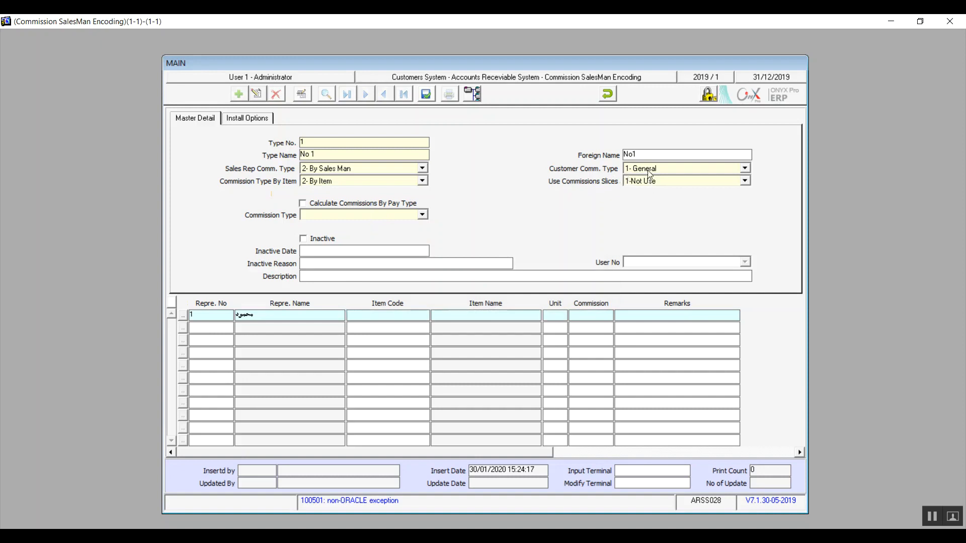
# - Keep the Commission Type By Item on By Item and check the item lookup list for the first row's item code
pyautogui.click(422, 181)
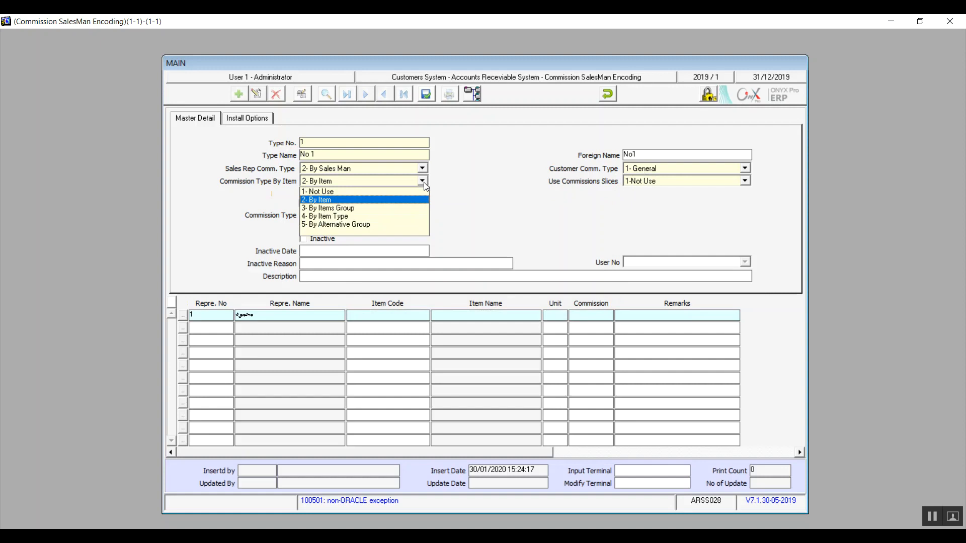
pyautogui.click(357, 199)
pyautogui.click(391, 318)
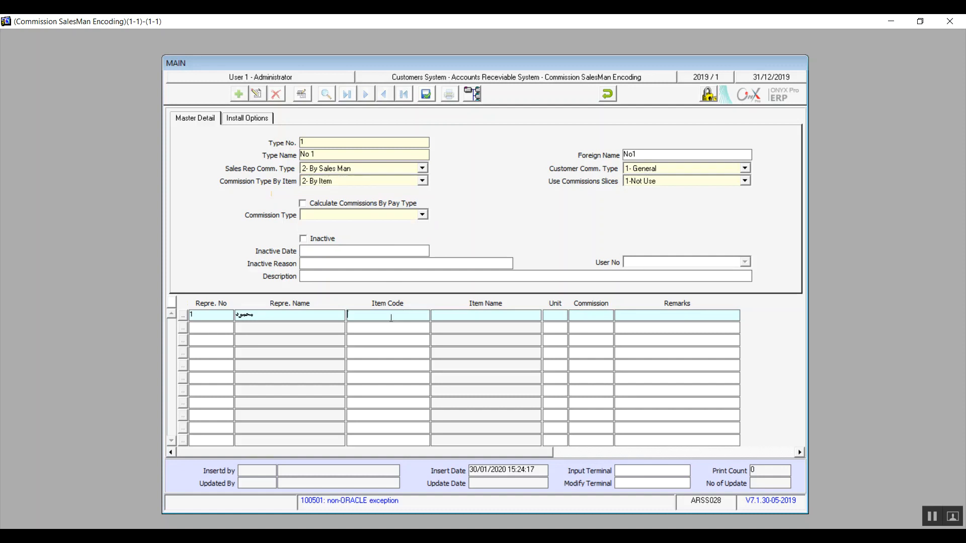
pyautogui.doubleClick(391, 318)
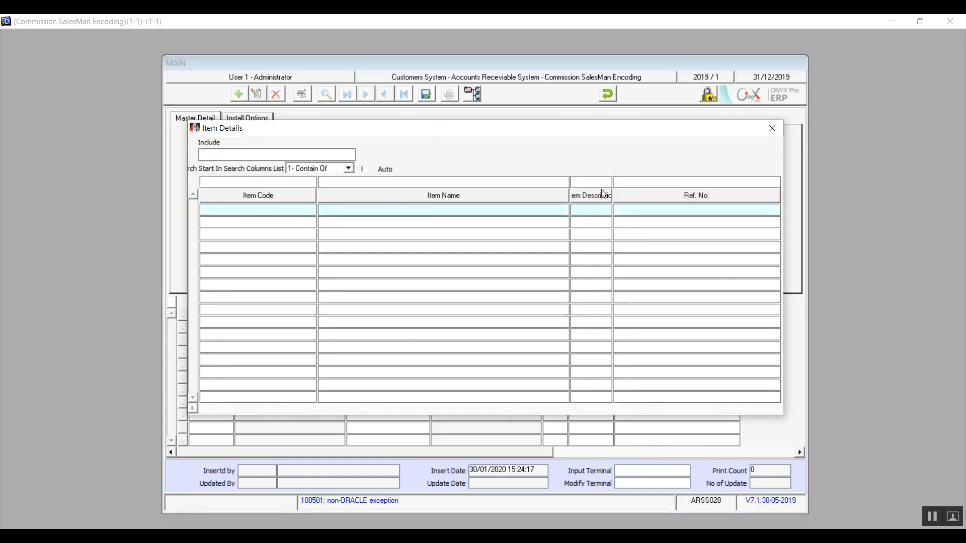
pyautogui.click(771, 128)
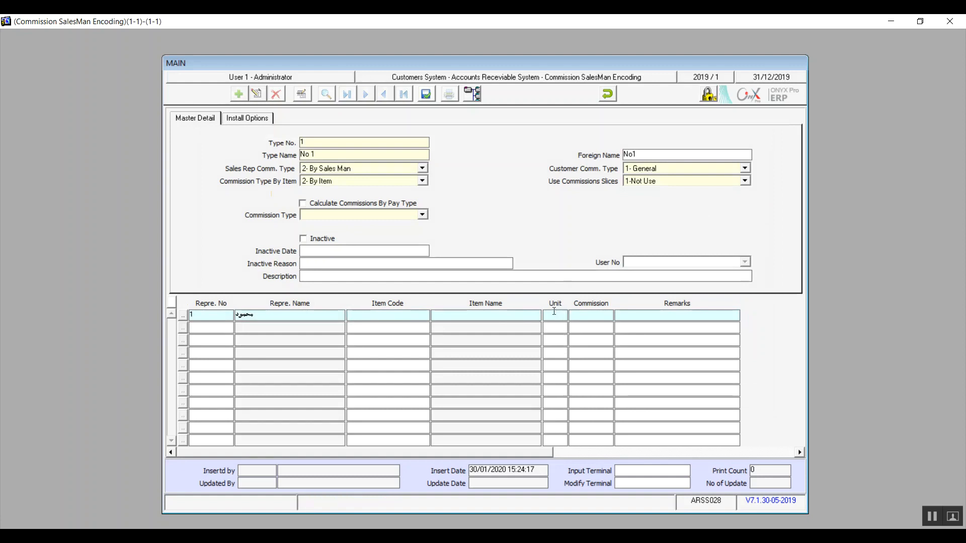
# - Review the Customer Comm. Type options and set it to By Customer Class
pyautogui.click(719, 174)
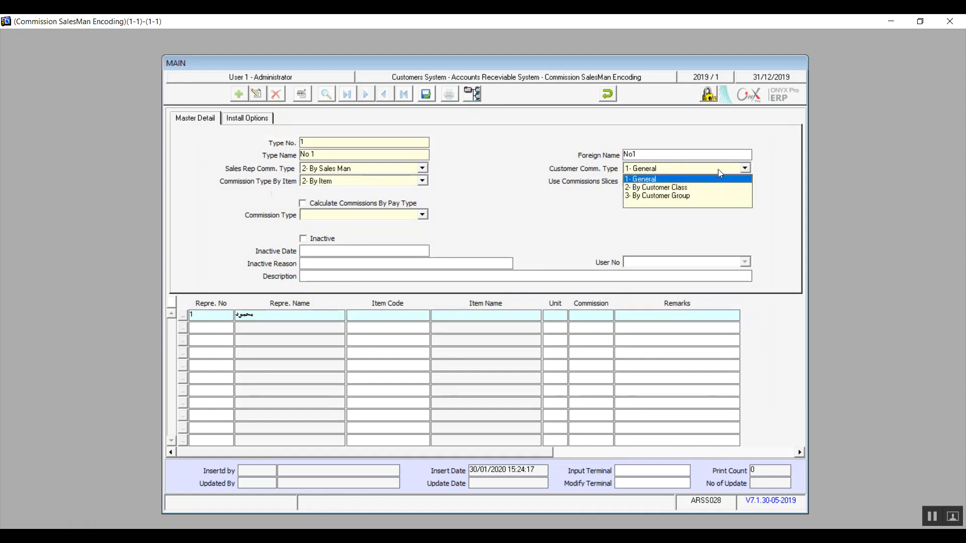
pyautogui.click(648, 182)
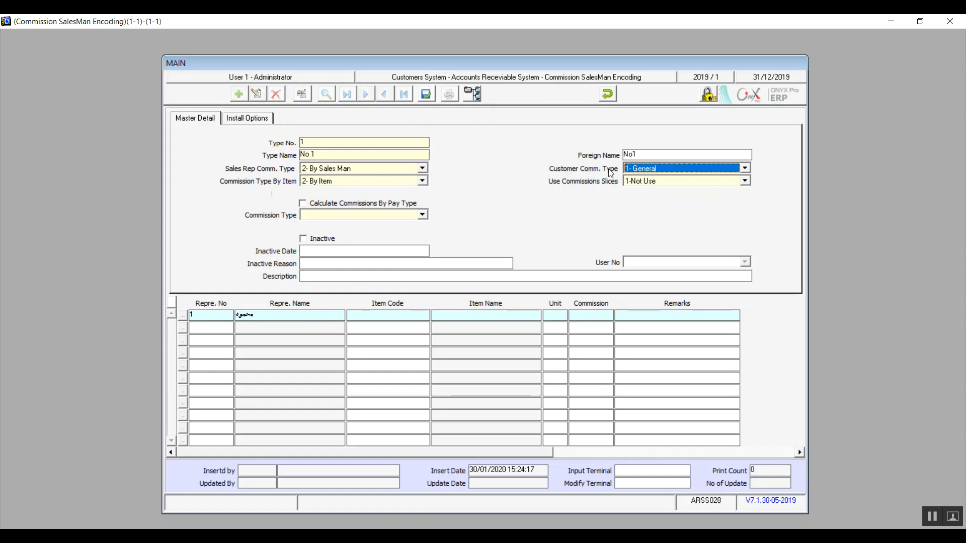
pyautogui.click(638, 172)
pyautogui.click(639, 185)
pyautogui.click(638, 170)
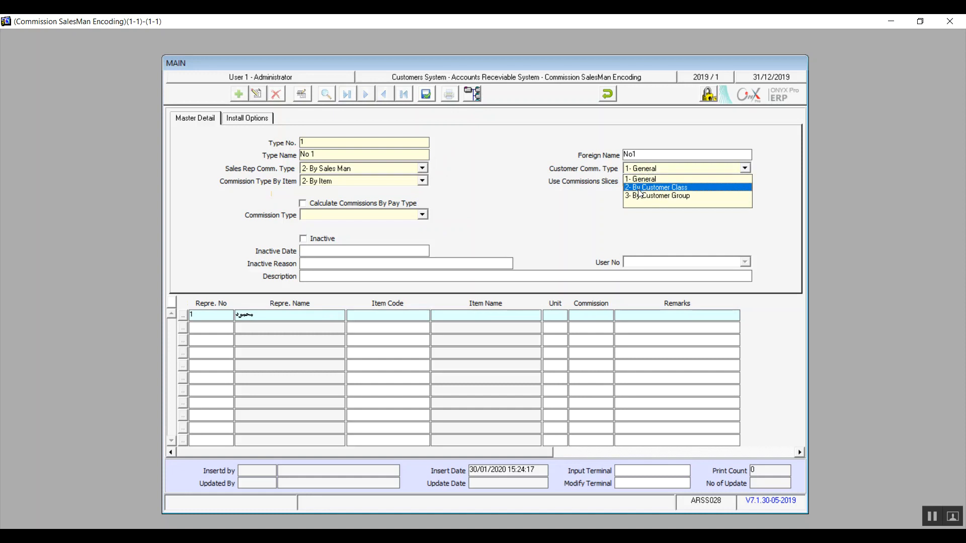
pyautogui.click(639, 190)
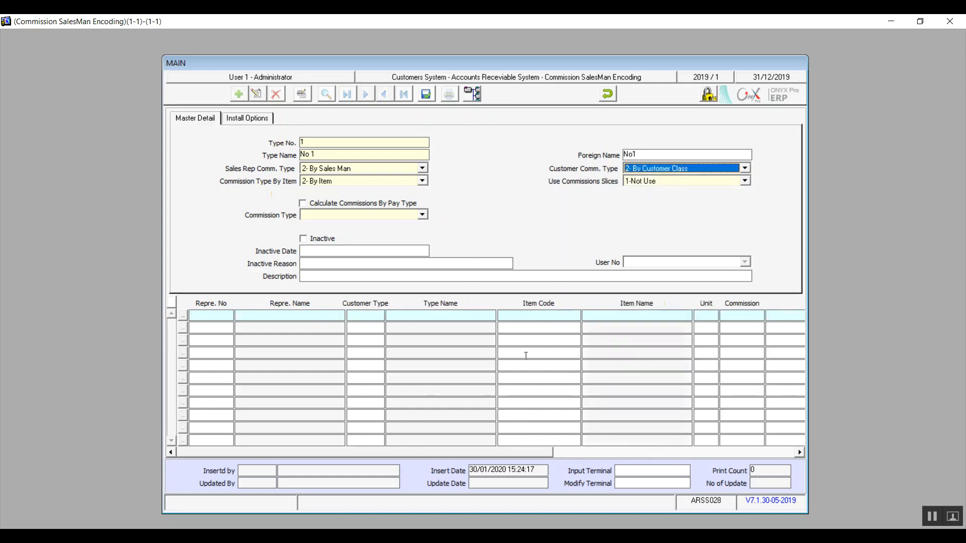
# - Pick customer type 1, Local customers, from the customer types list for the first detail row
pyautogui.click(371, 314)
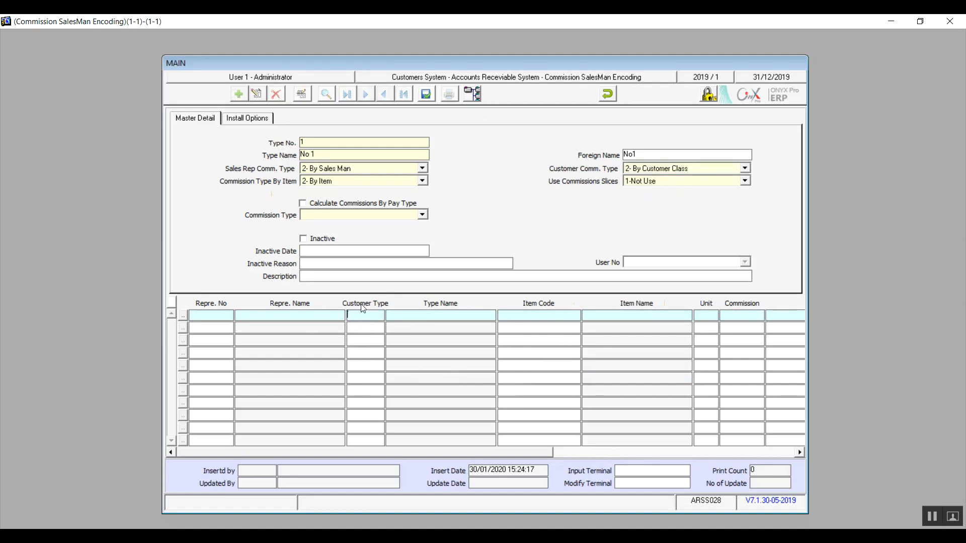
pyautogui.press('F9')
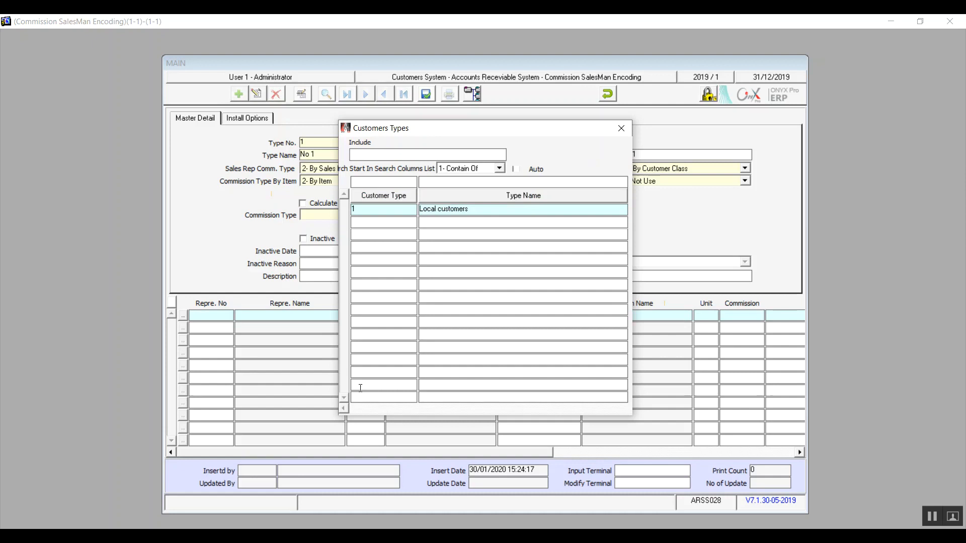
pyautogui.doubleClick(462, 209)
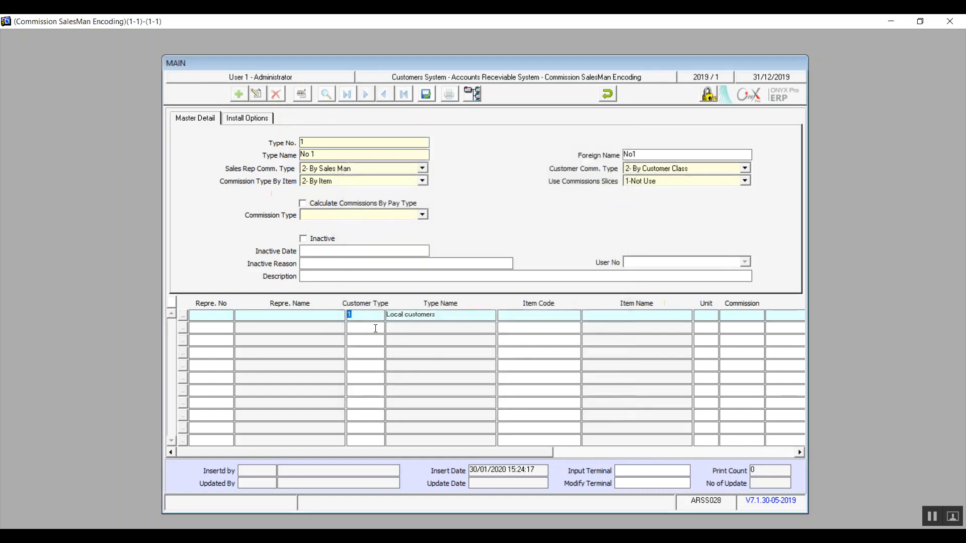
# - Try By Customer Group as the Customer Comm. Type, and set it back to By Customer Class
pyautogui.click(659, 168)
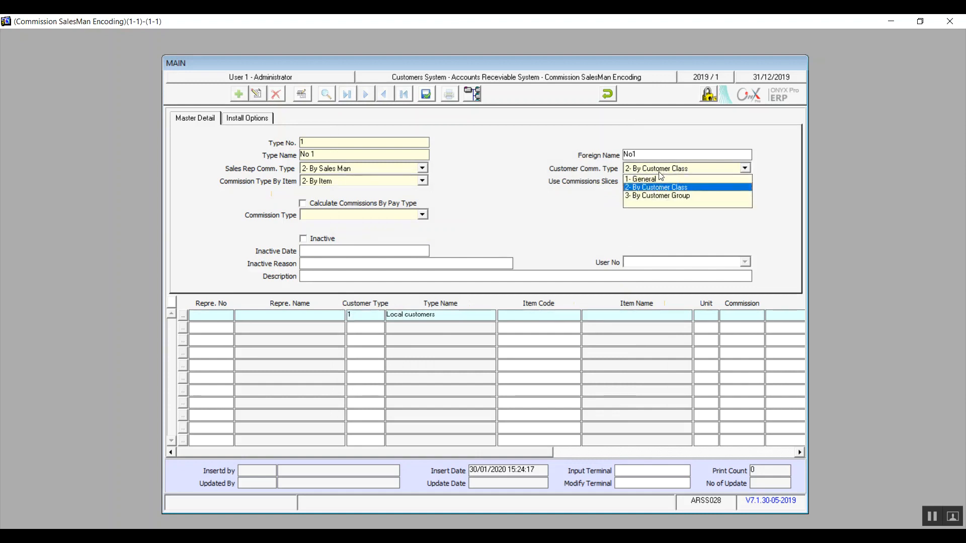
pyautogui.click(657, 194)
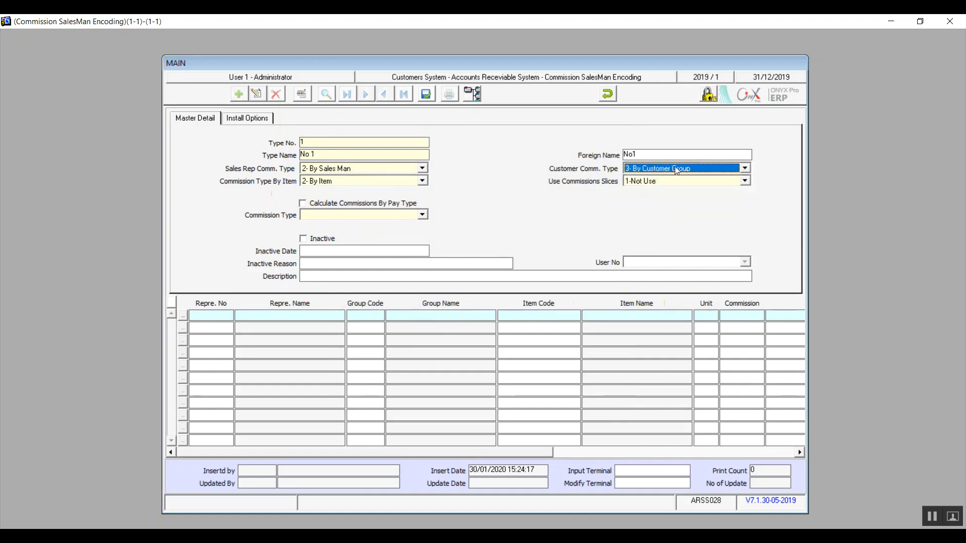
pyautogui.click(643, 170)
pyautogui.click(643, 188)
# - Set Use Commissions Slices to Net Sales Amount and examine the From Amount and To Amount columns in the detail grid
pyautogui.click(640, 182)
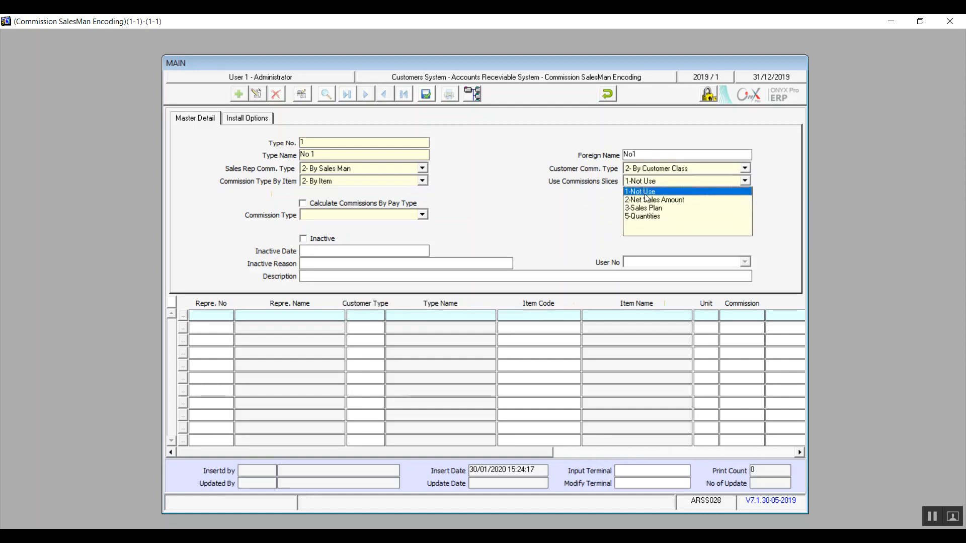
pyautogui.click(670, 200)
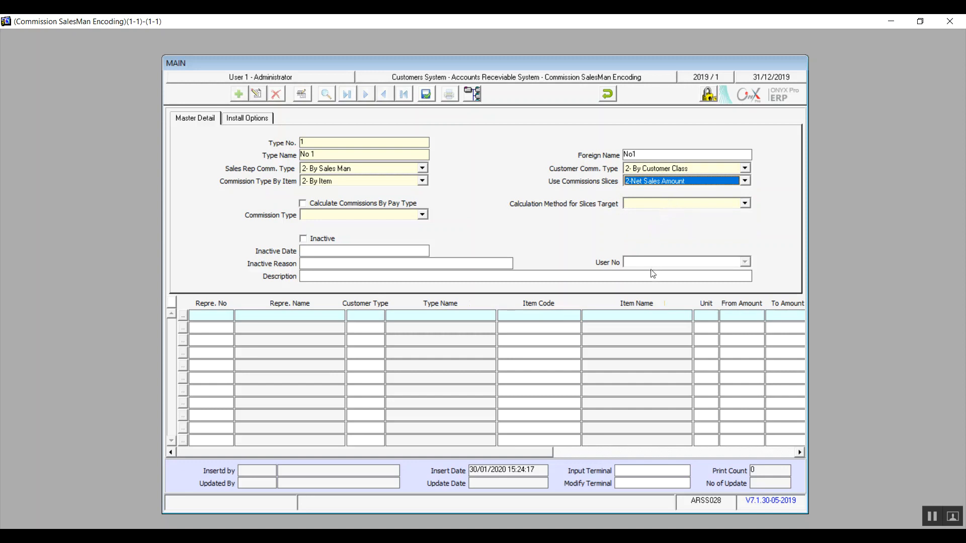
pyautogui.moveTo(542, 456); pyautogui.dragTo(624, 453)
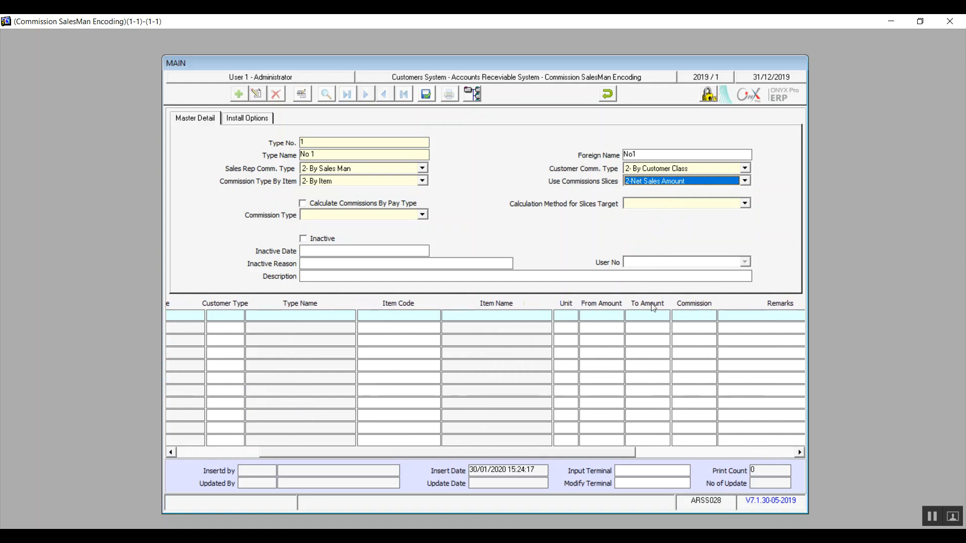
pyautogui.click(602, 314)
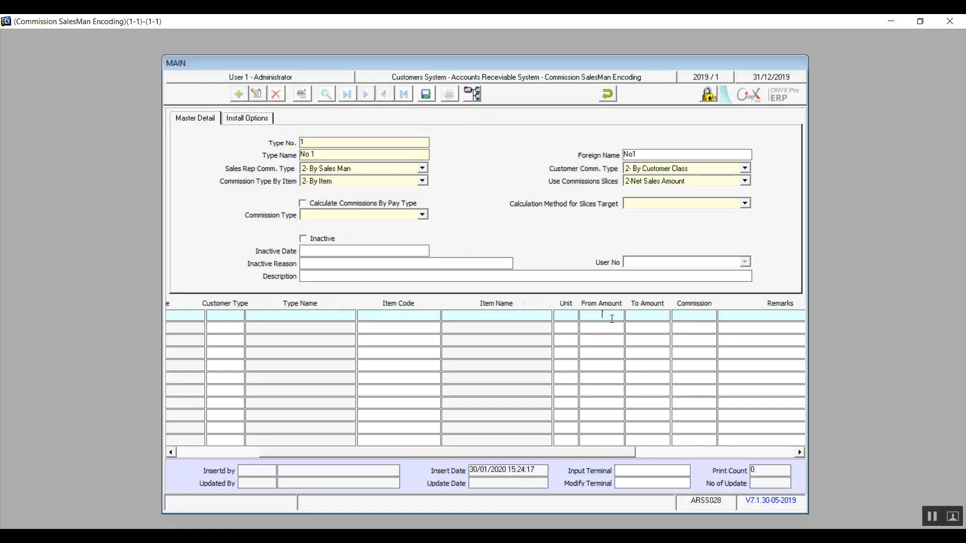
# - Set Use Commissions Slices to Sales Plan, enable separating target slices from excess target slices, and view the excess slices calculation methods
pyautogui.click(725, 183)
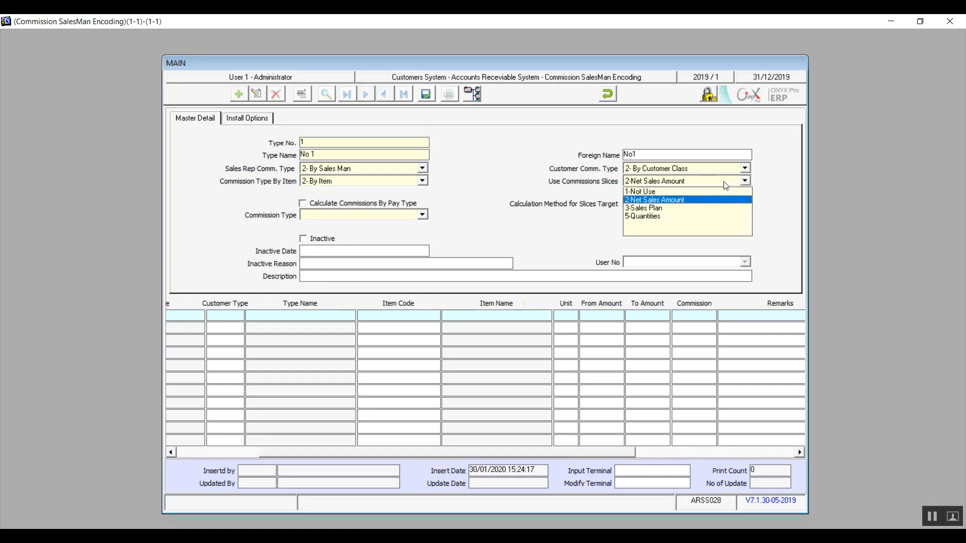
pyautogui.click(682, 207)
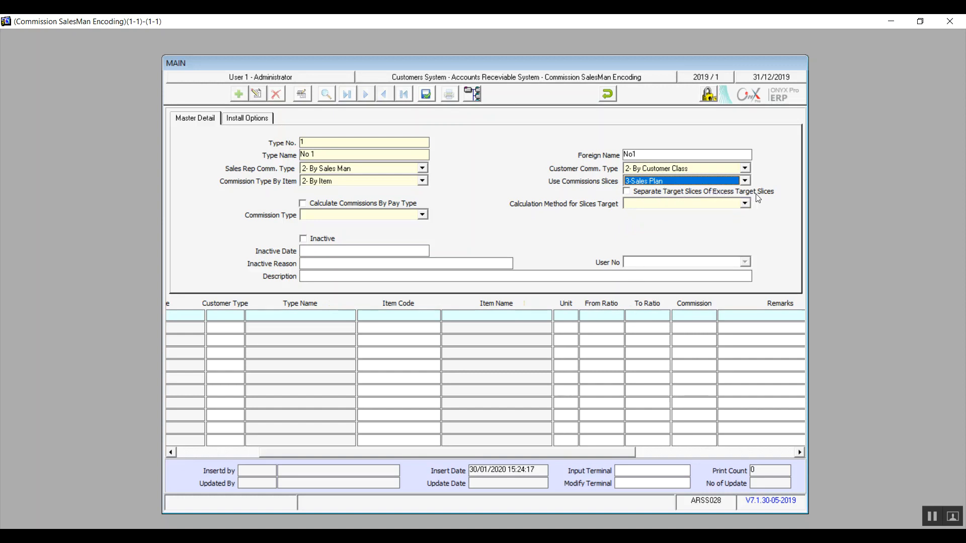
pyautogui.click(627, 192)
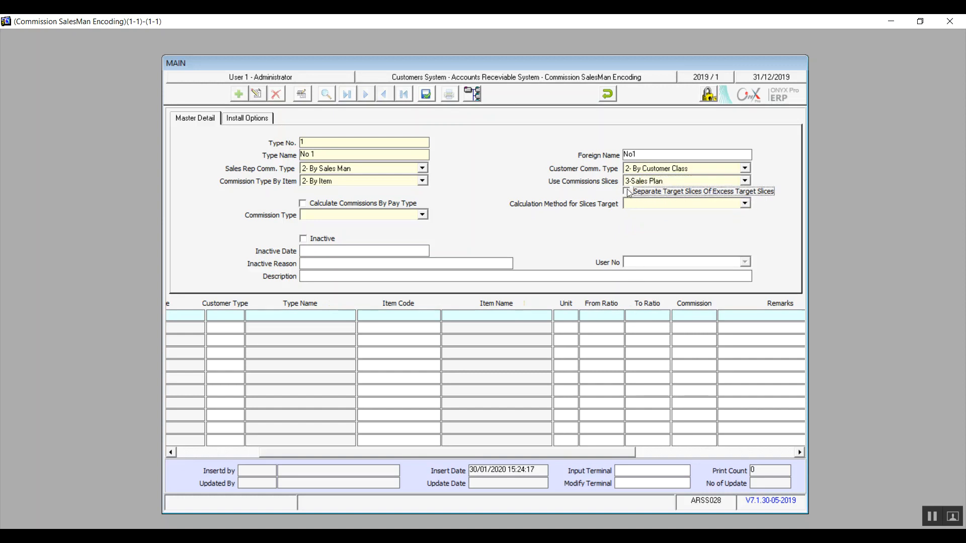
pyautogui.click(627, 192)
pyautogui.click(627, 192)
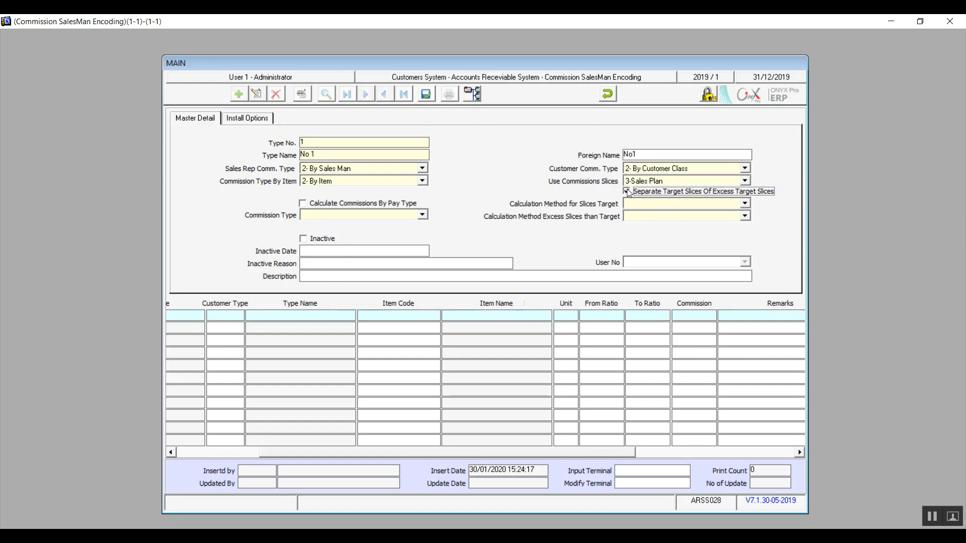
pyautogui.click(652, 217)
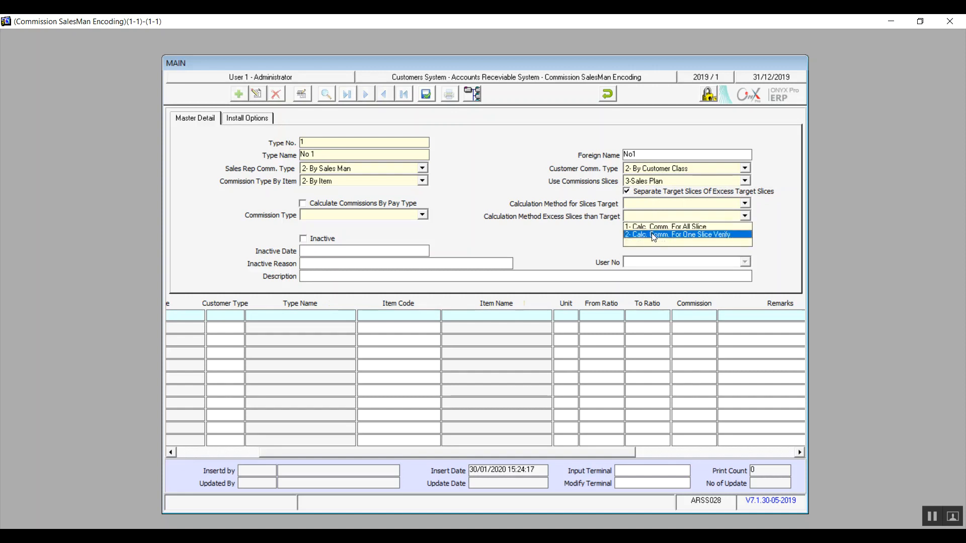
pyautogui.click(644, 190)
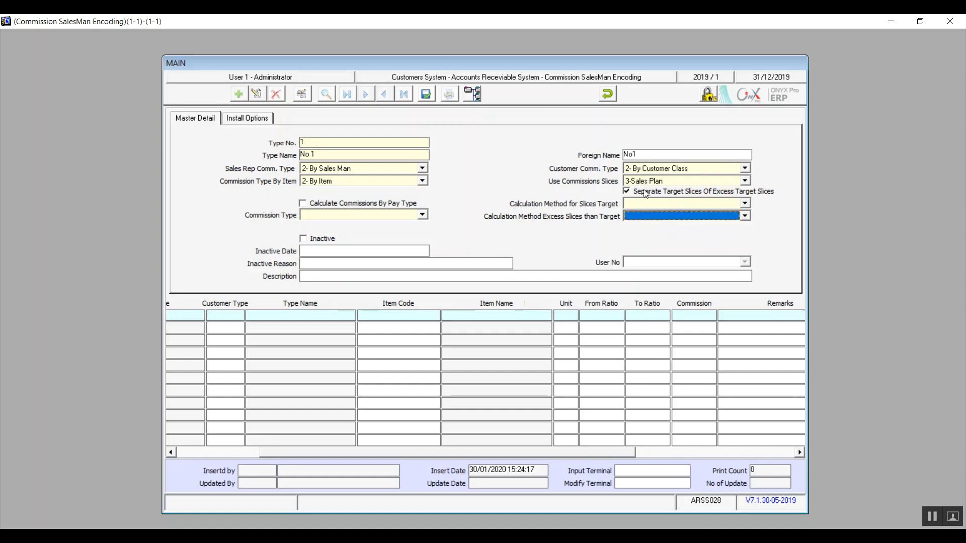
# - Set Use Commissions Slices to Quantities and try the By Complications Quantity option, leaving it off
pyautogui.click(745, 181)
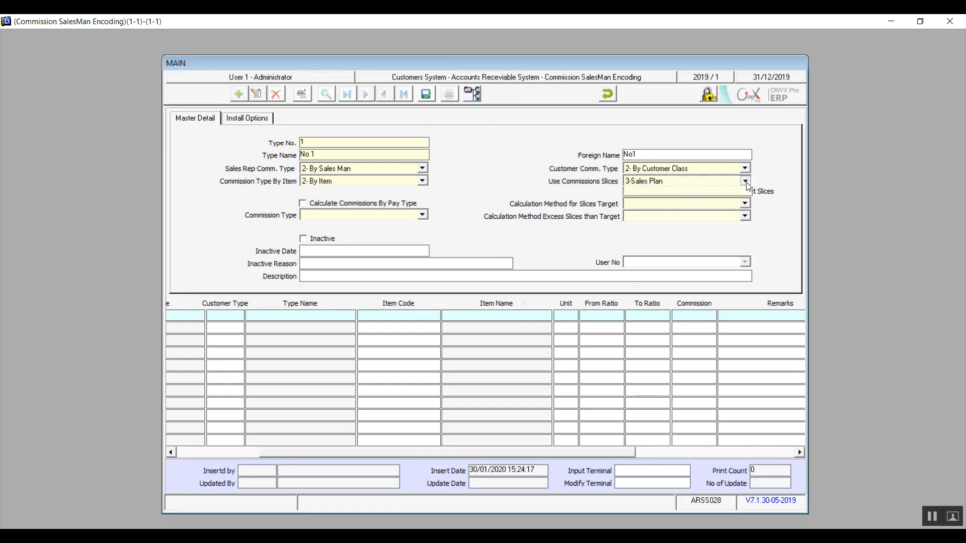
pyautogui.click(657, 220)
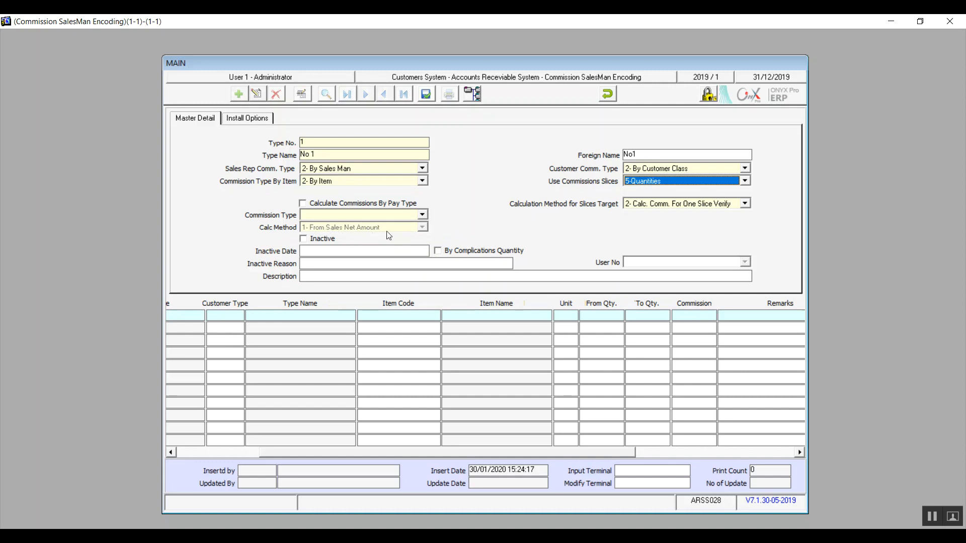
pyautogui.click(441, 252)
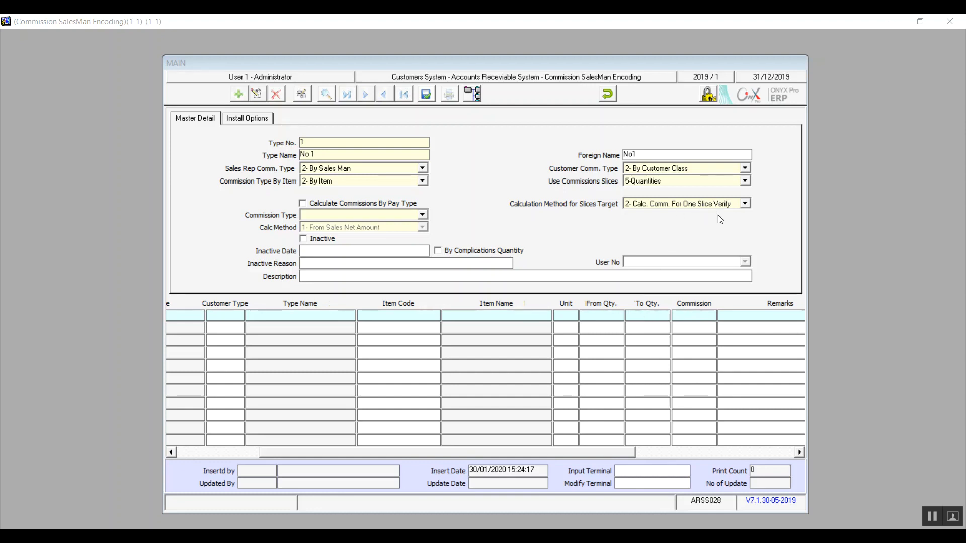
pyautogui.click(469, 256)
pyautogui.click(468, 256)
pyautogui.click(468, 256)
pyautogui.click(468, 256)
# - Review the Calculation Method for Slices Target against the all-slices commission example picture, and return to the Commission SalesMan Encoding window
pyautogui.click(652, 204)
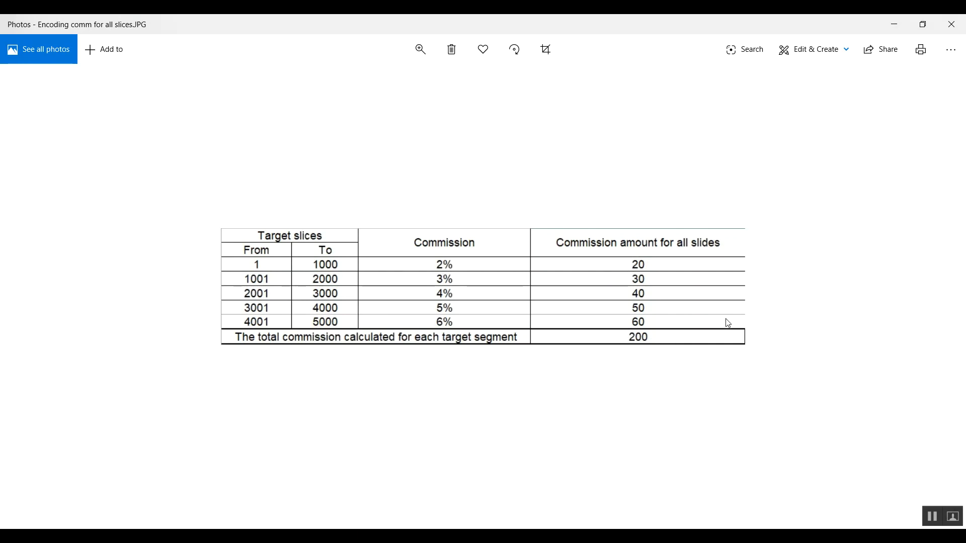
pyautogui.moveTo(639, 535)
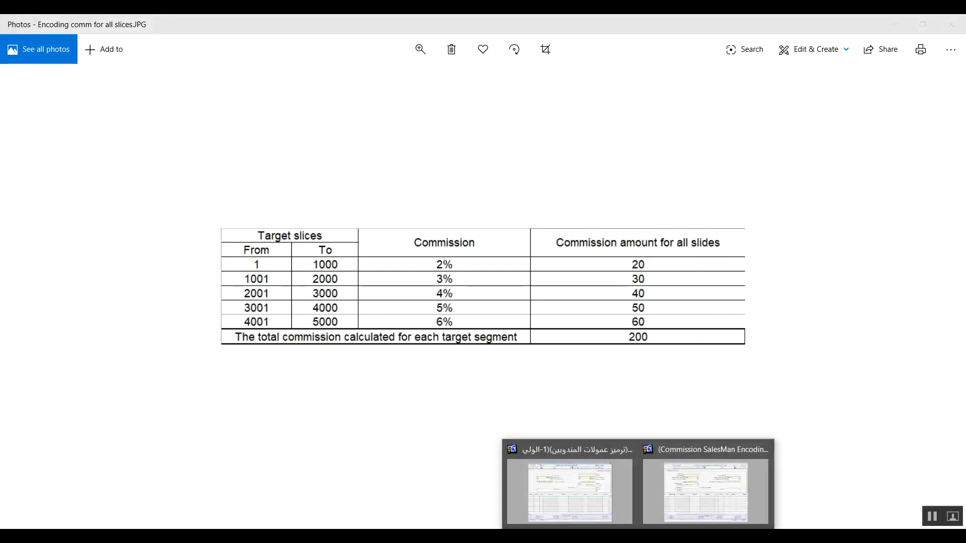
pyautogui.click(682, 508)
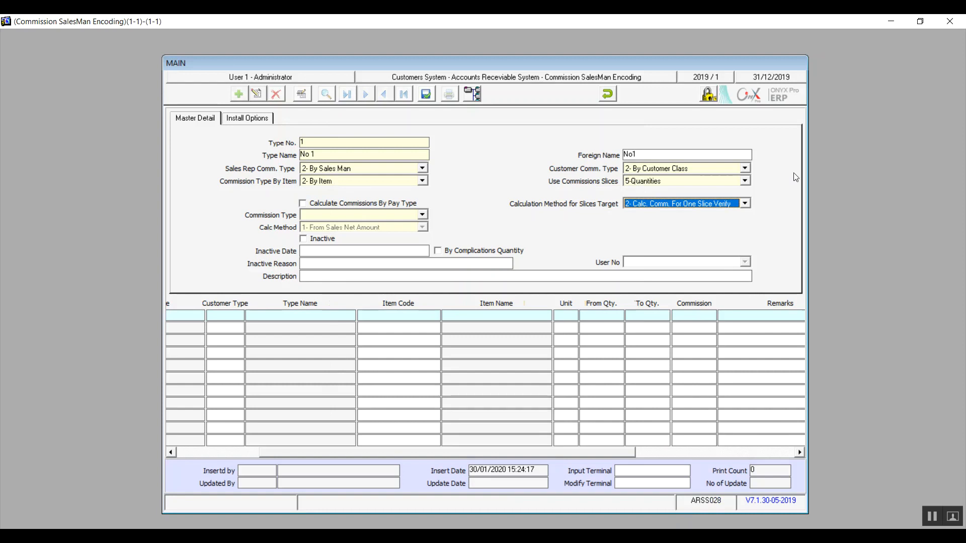
# - Choose Calc. Comm. For One Slice Verify as the slices target calculation method and review its example picture in Photos, returning to the encoding window
pyautogui.click(744, 204)
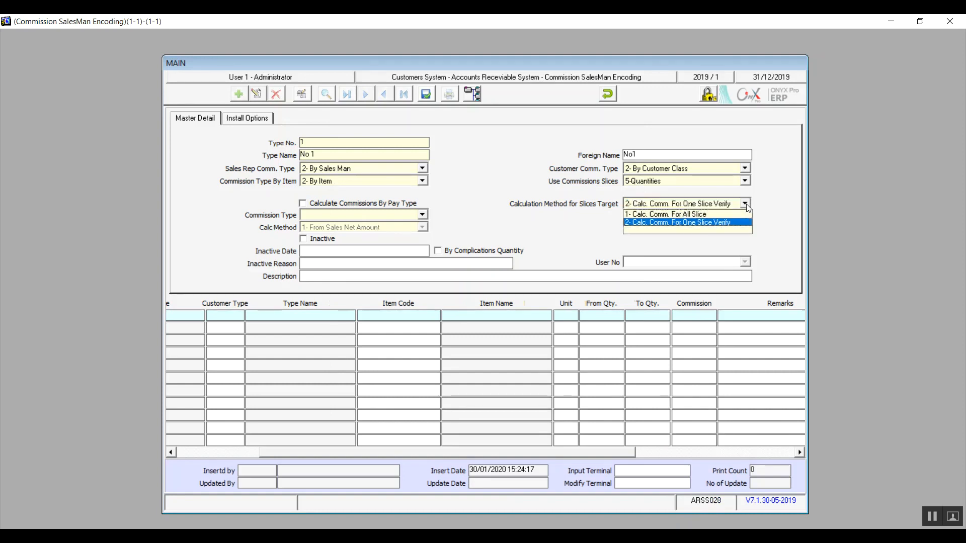
pyautogui.click(708, 223)
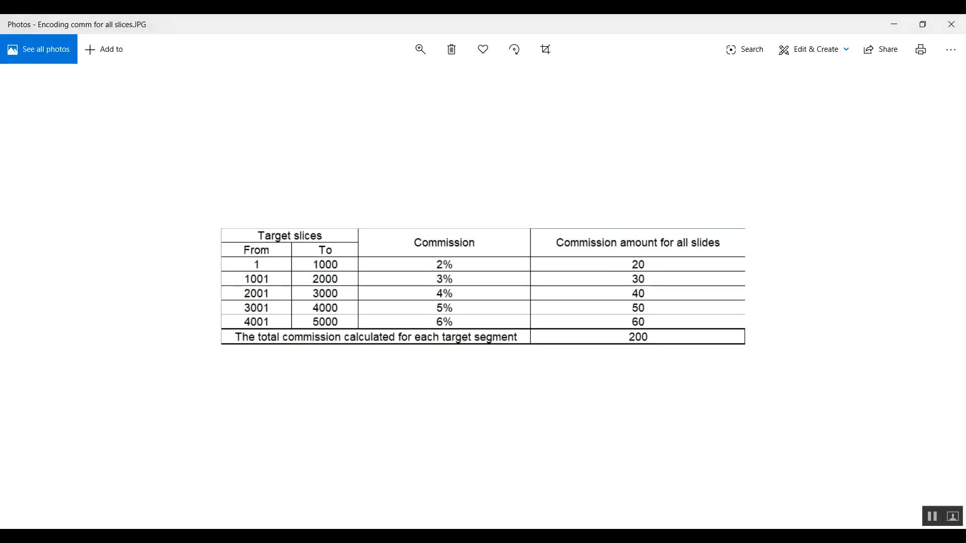
pyautogui.press('Right')
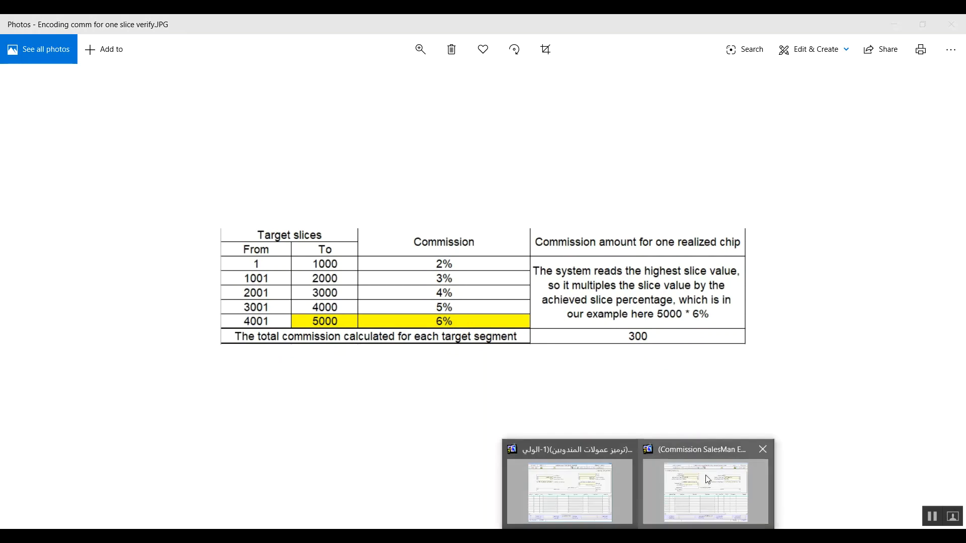
pyautogui.click(705, 474)
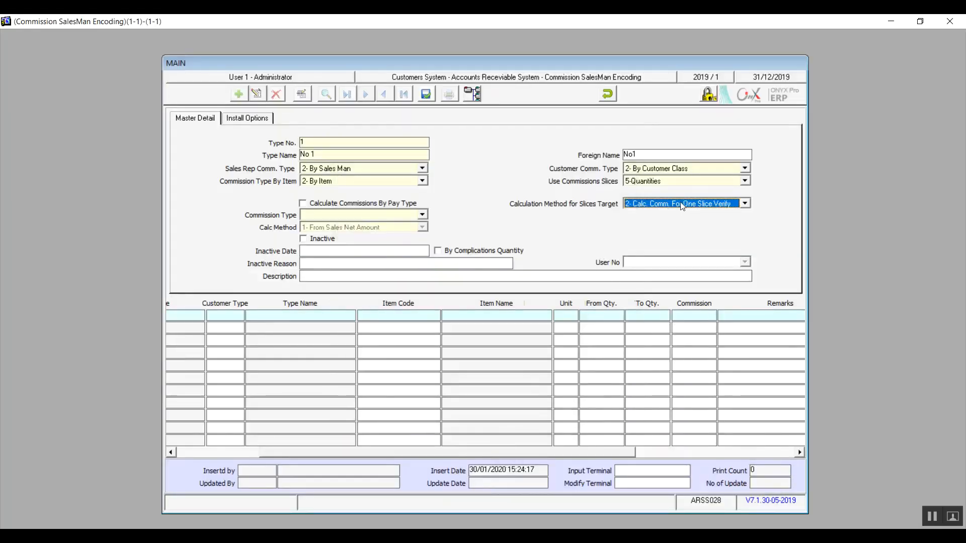
# - Enable Calculate Commissions By Pay Type and view the Payment Type choices in the first detail row, leaving the field blank
pyautogui.click(368, 205)
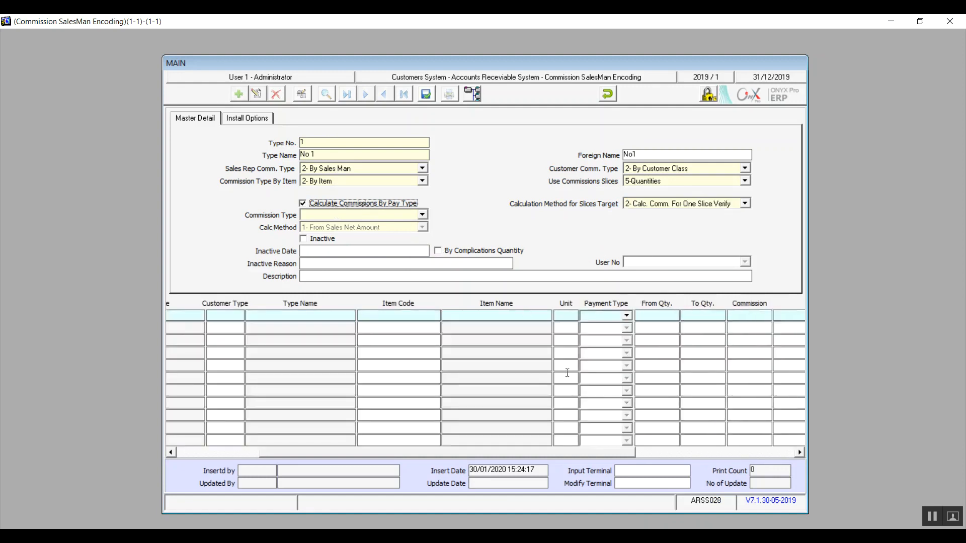
pyautogui.click(626, 316)
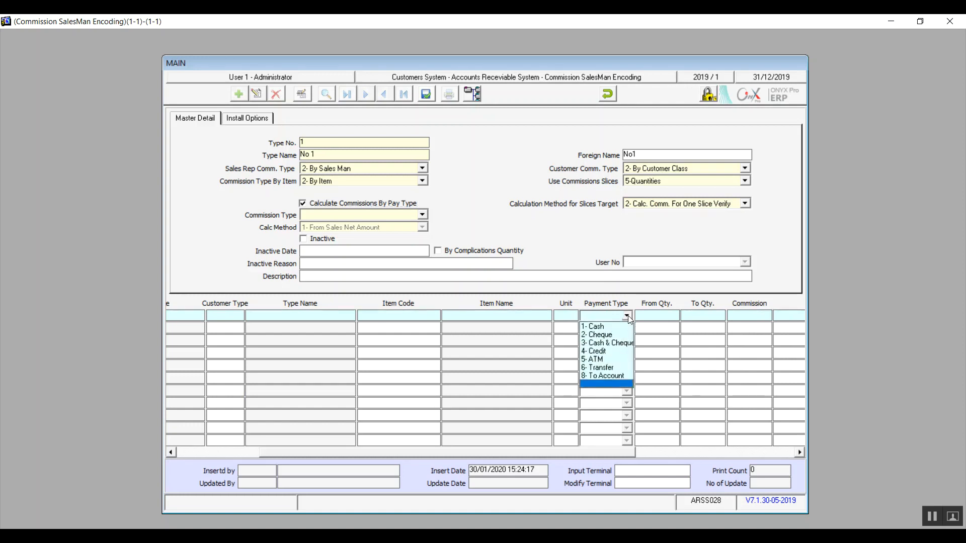
pyautogui.click(599, 385)
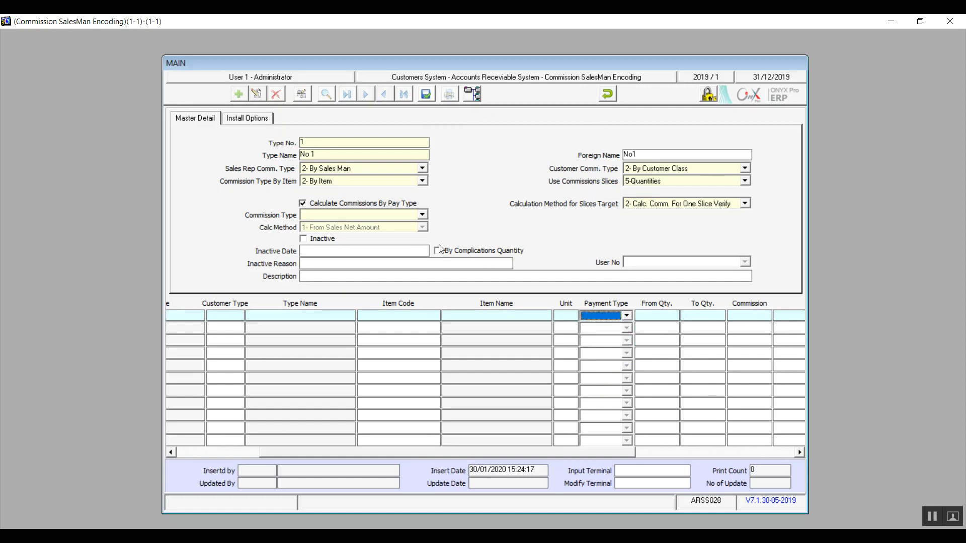
# - Try the Inactive option on the salesman commission type, and cancel the unsaved record
pyautogui.click(324, 240)
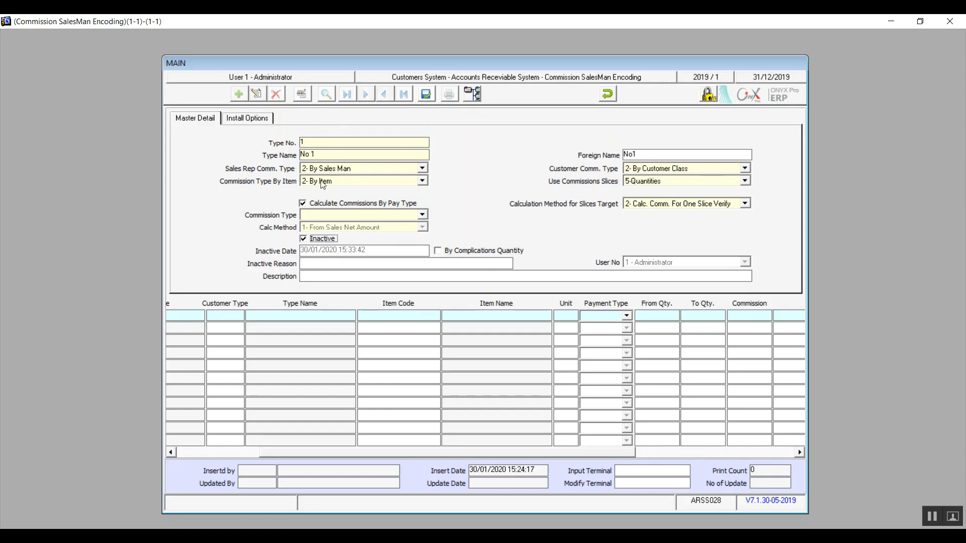
pyautogui.click(608, 95)
pyautogui.click(470, 316)
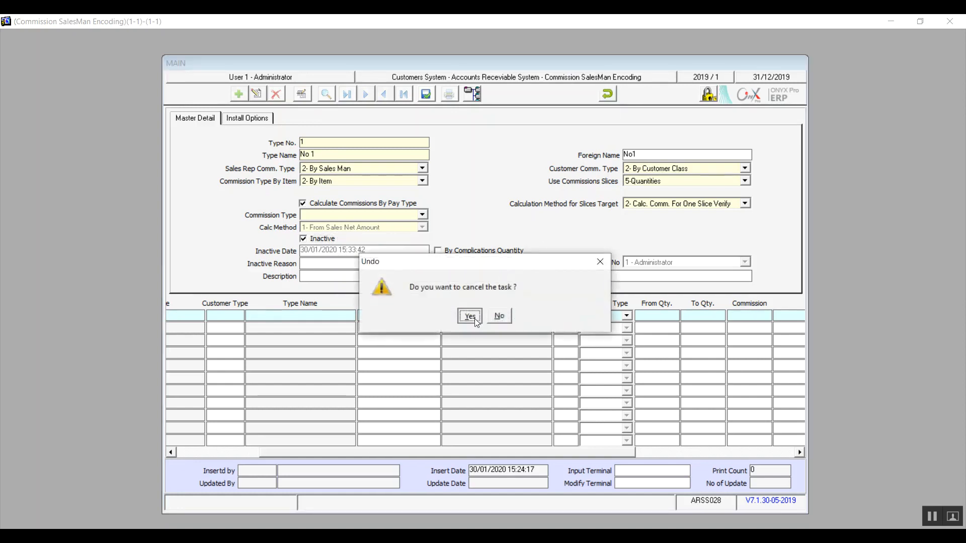